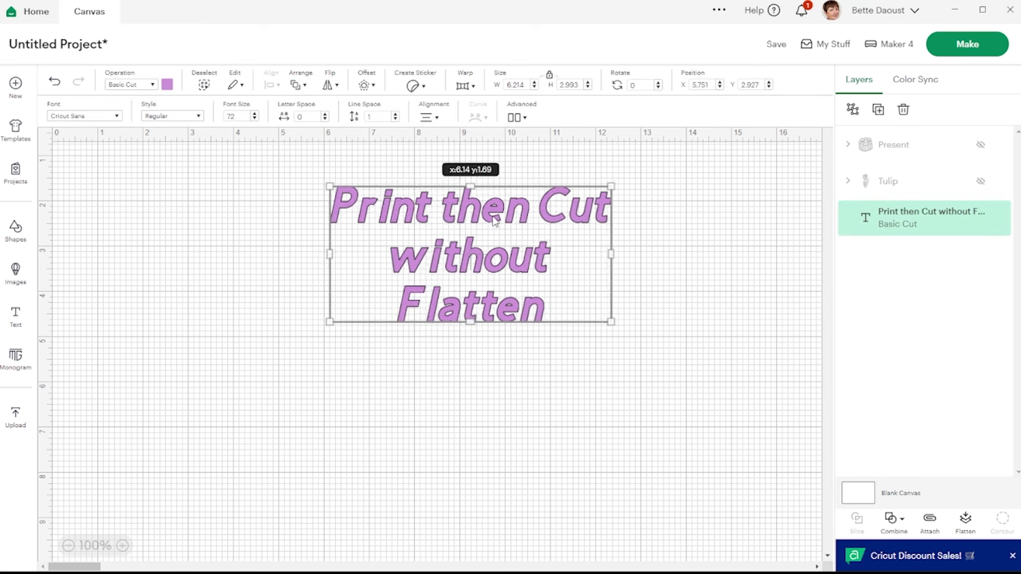
Unhide the Present image and hide the "Print then Cut without Flatten" text layer
{"action": "left_click", "coordinate": [461, 384]}
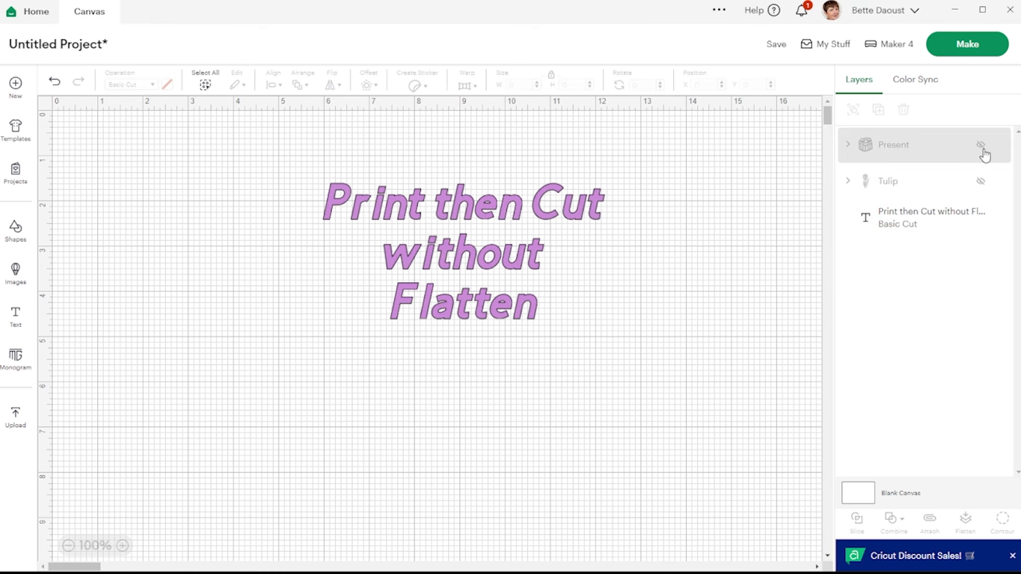
{"action": "left_click", "coordinate": [981, 146]}
{"action": "left_click_drag", "start_coordinate": [373, 216], "coordinate": [648, 209]}
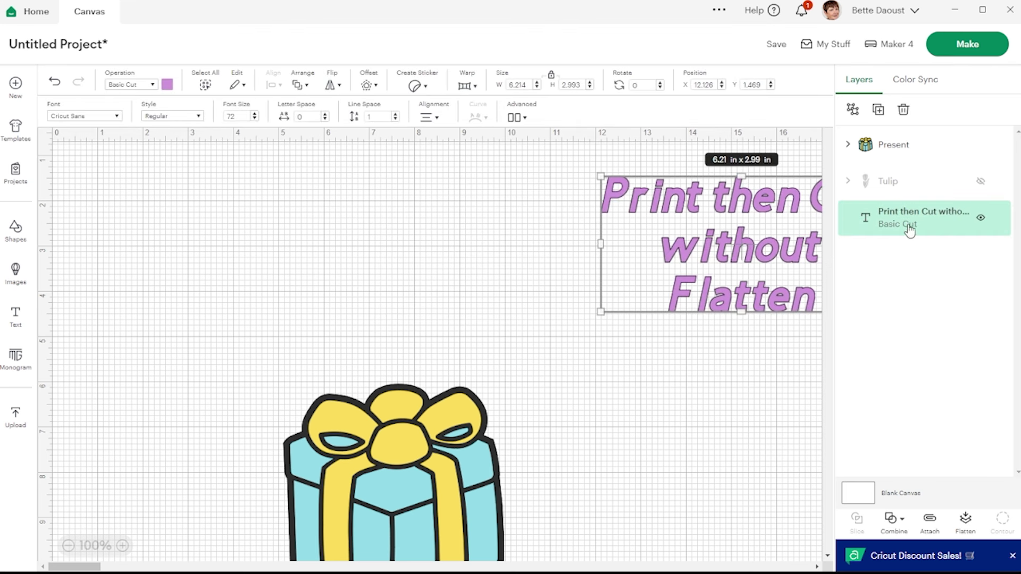
{"action": "left_click", "coordinate": [981, 219]}
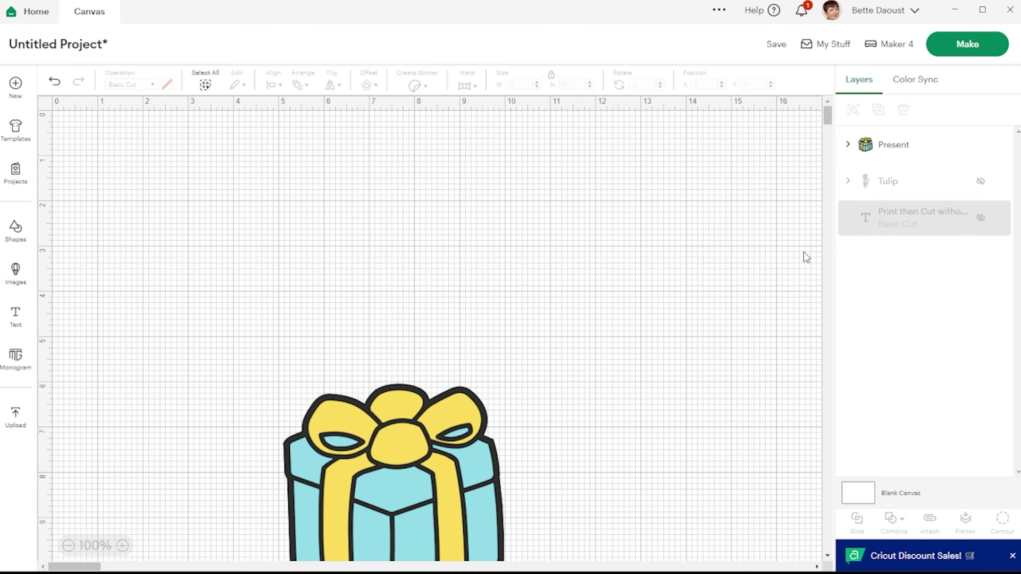
Move the present up into the middle of the canvas, and unhide the Tulip image and place it beside the present
{"action": "left_click_drag", "start_coordinate": [426, 500], "coordinate": [413, 338]}
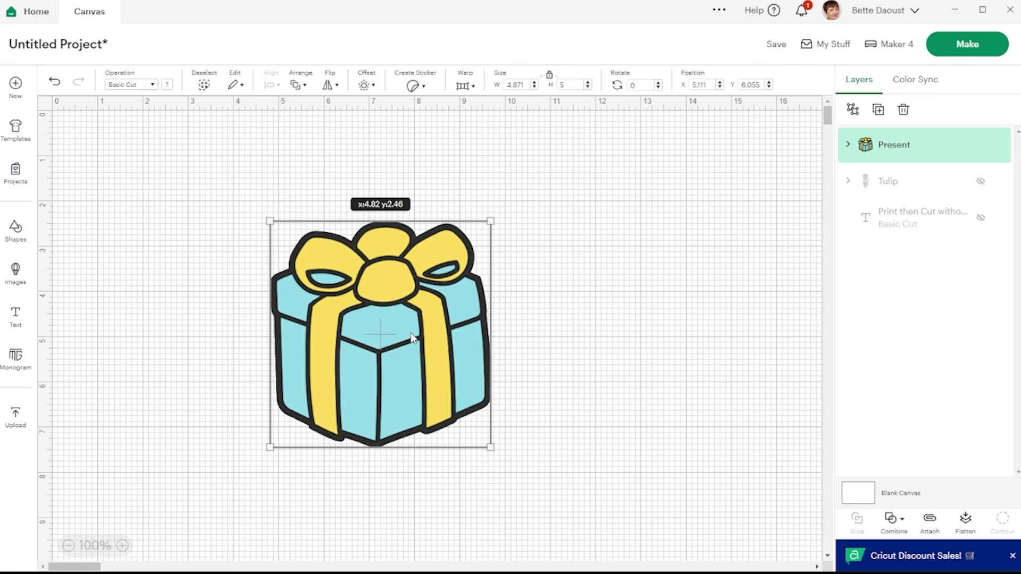
{"action": "left_click", "coordinate": [981, 181]}
{"action": "left_click_drag", "start_coordinate": [574, 454], "coordinate": [551, 265]}
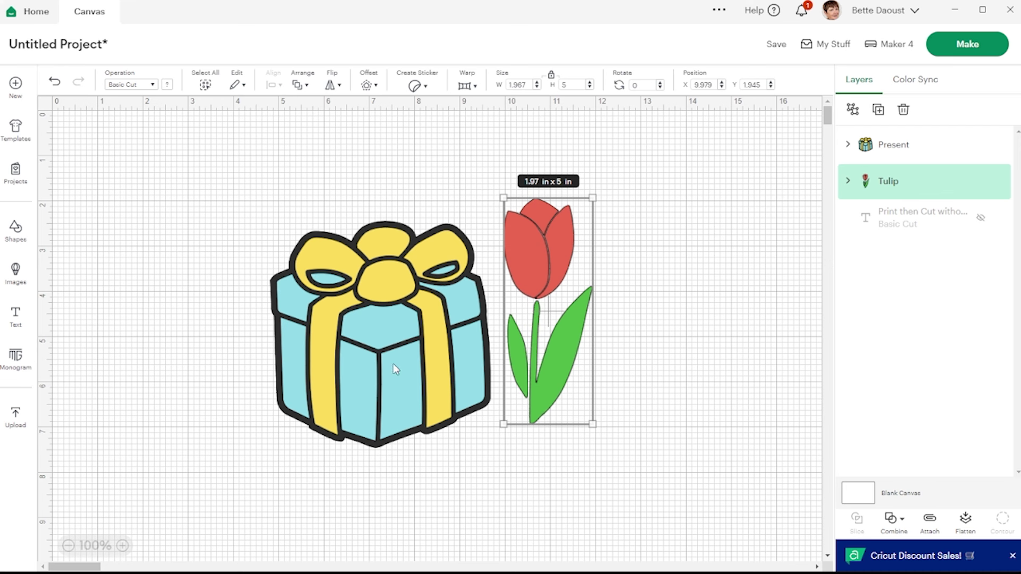
Send the present behind the other layers and position the tulip so it overlaps the present's right edge
{"action": "left_click_drag", "start_coordinate": [312, 376], "coordinate": [345, 378]}
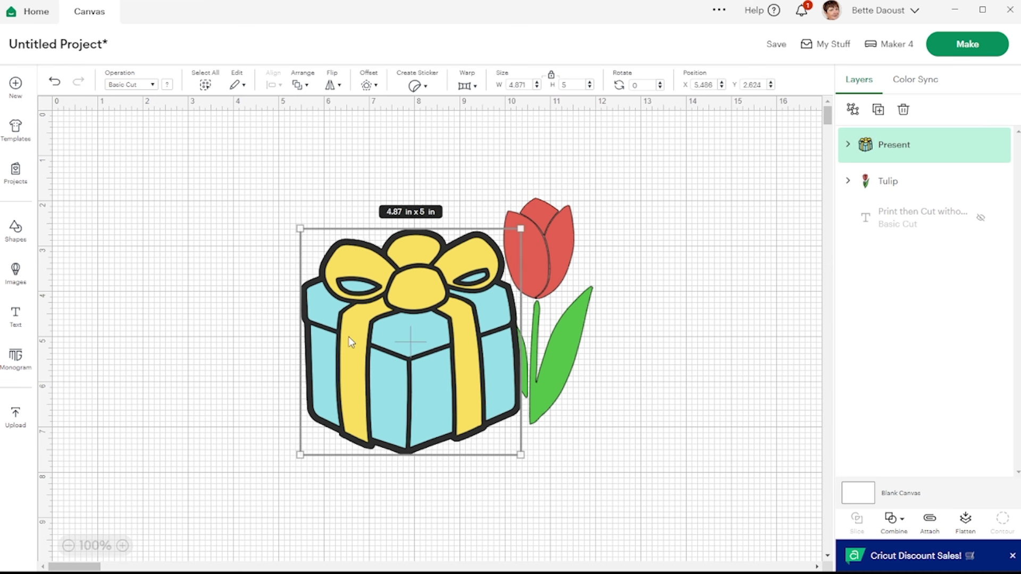
{"action": "left_click", "coordinate": [299, 86]}
{"action": "left_click", "coordinate": [349, 176]}
{"action": "left_click_drag", "start_coordinate": [551, 244], "coordinate": [533, 228]}
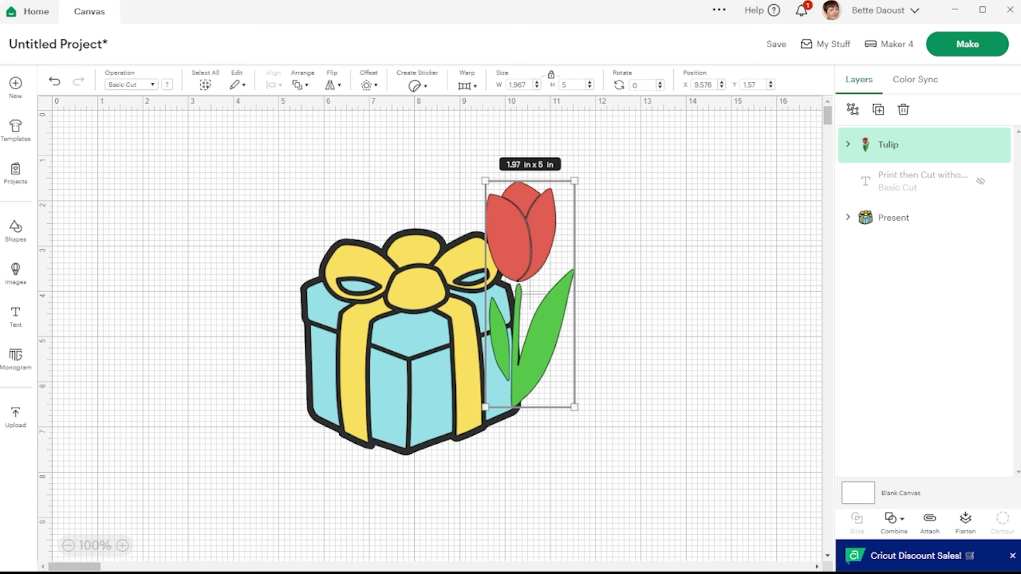
Add a text object reading "Happy Birthday" on two lines
{"action": "left_click", "coordinate": [16, 326]}
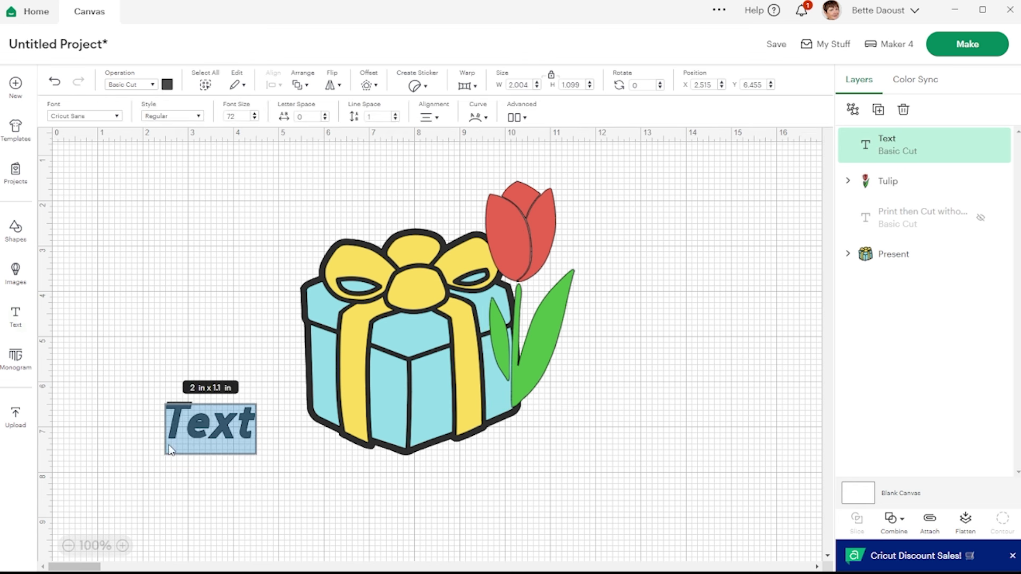
{"action": "type", "text": "Hp"}
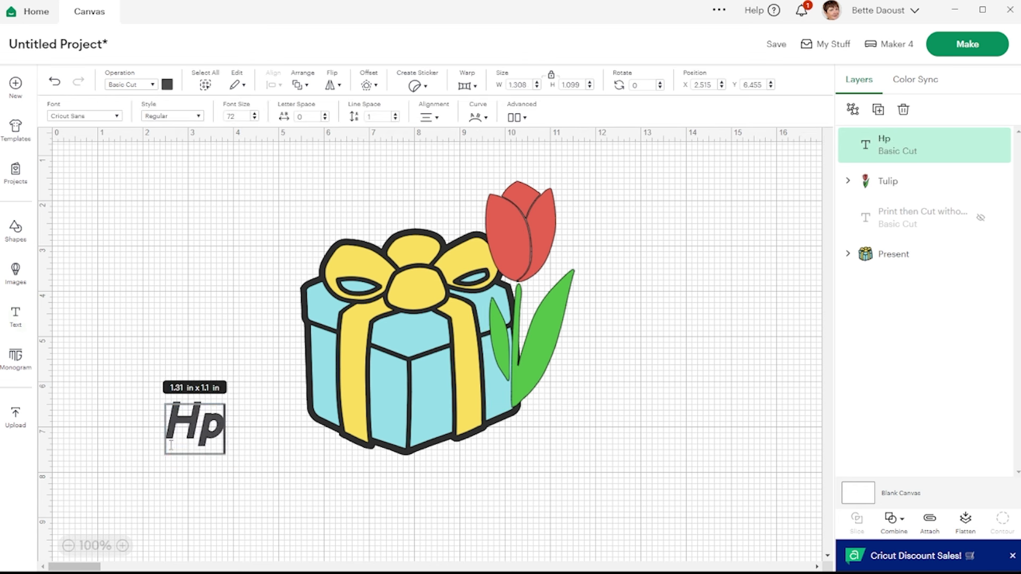
{"action": "key", "text": "BackSpace"}
{"action": "type", "text": "appy"}
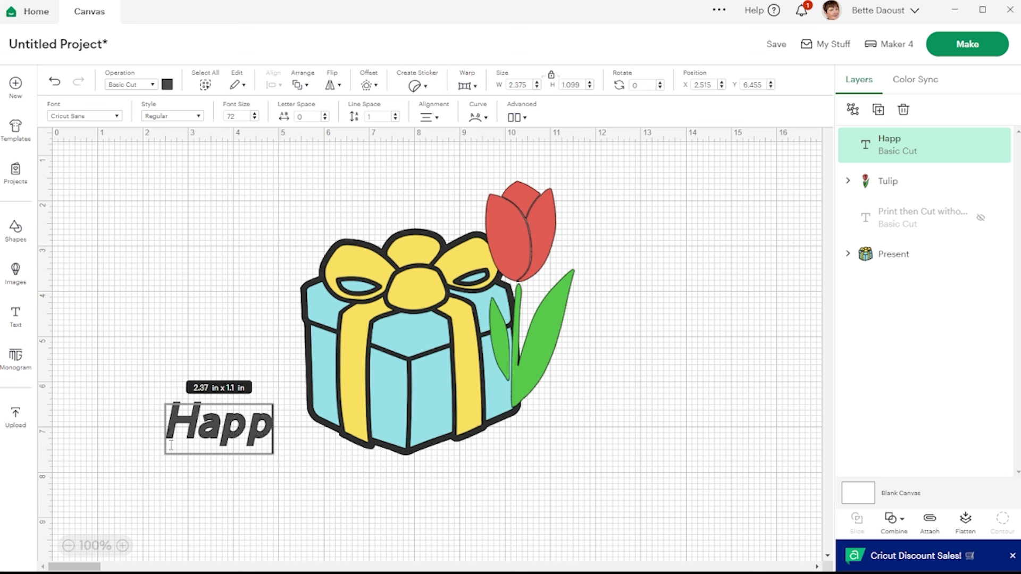
{"action": "key", "text": "Return"}
{"action": "type", "text": "Bir"}
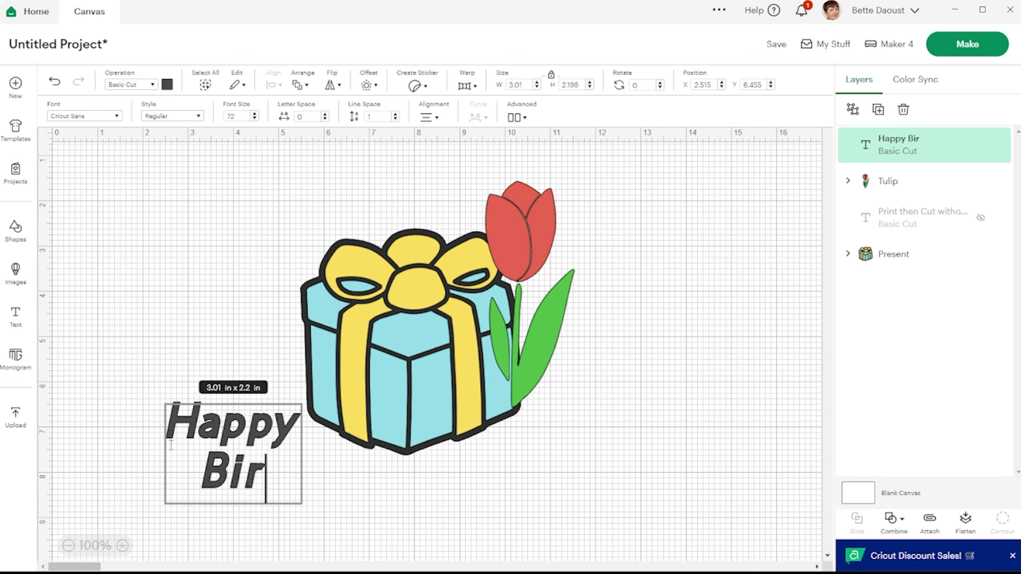
{"action": "type", "text": "thday"}
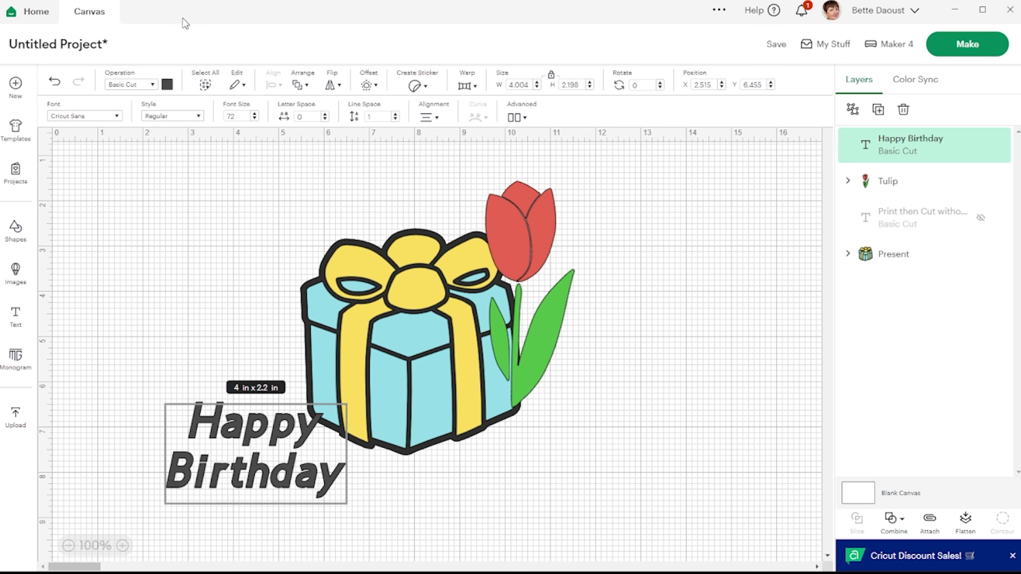
Change the Happy Birthday text to the Amertha font and place it over the present, enlarged to about 3.85 x 2.76 in
{"action": "left_click", "coordinate": [118, 116]}
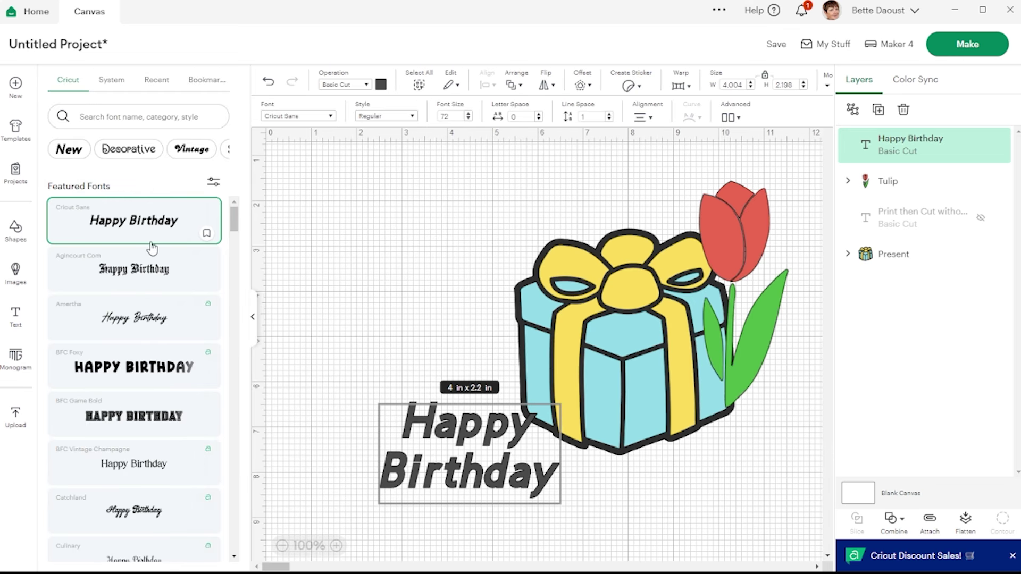
{"action": "left_click", "coordinate": [150, 325]}
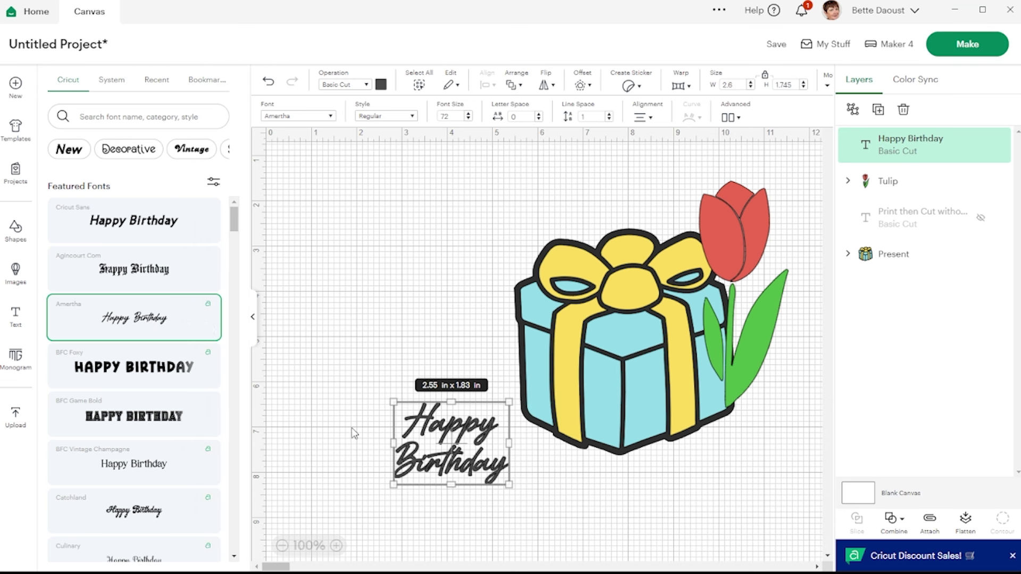
{"action": "left_click", "coordinate": [252, 317]}
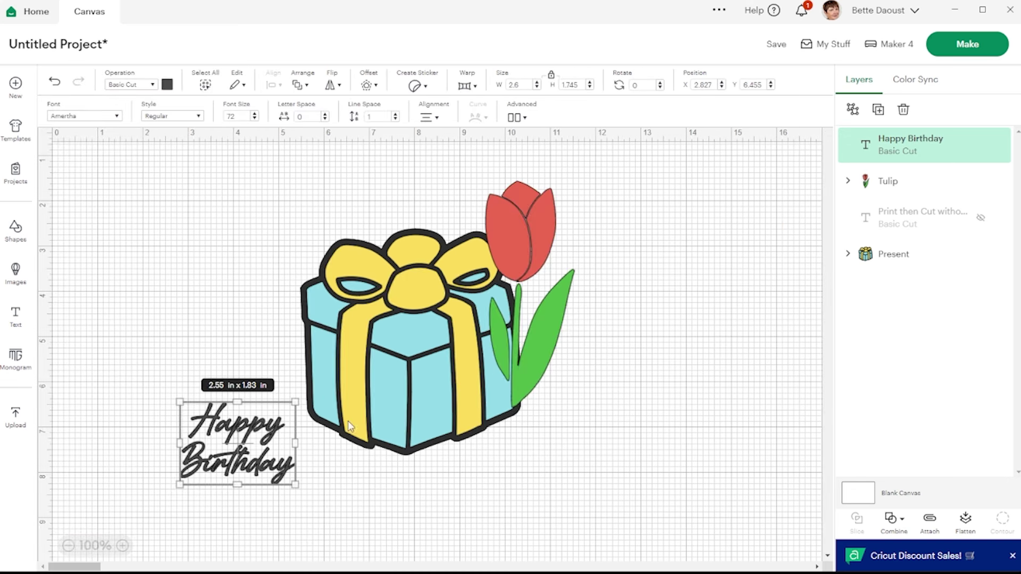
{"action": "left_click_drag", "start_coordinate": [249, 462], "coordinate": [420, 376]}
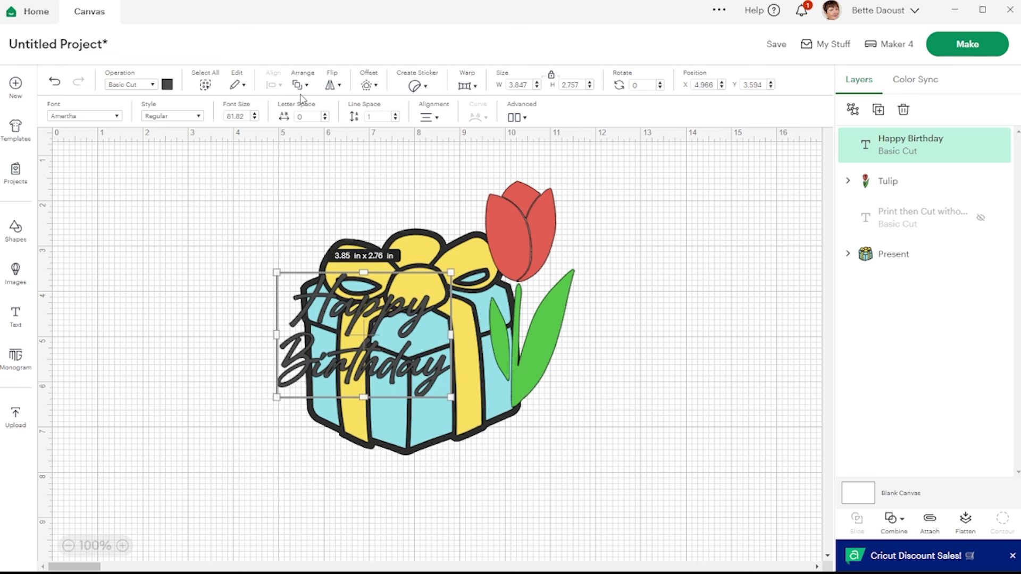
Create a welded offset with rounded corners around the Happy Birthday text at a distance of 0.125 in
{"action": "left_click", "coordinate": [367, 85]}
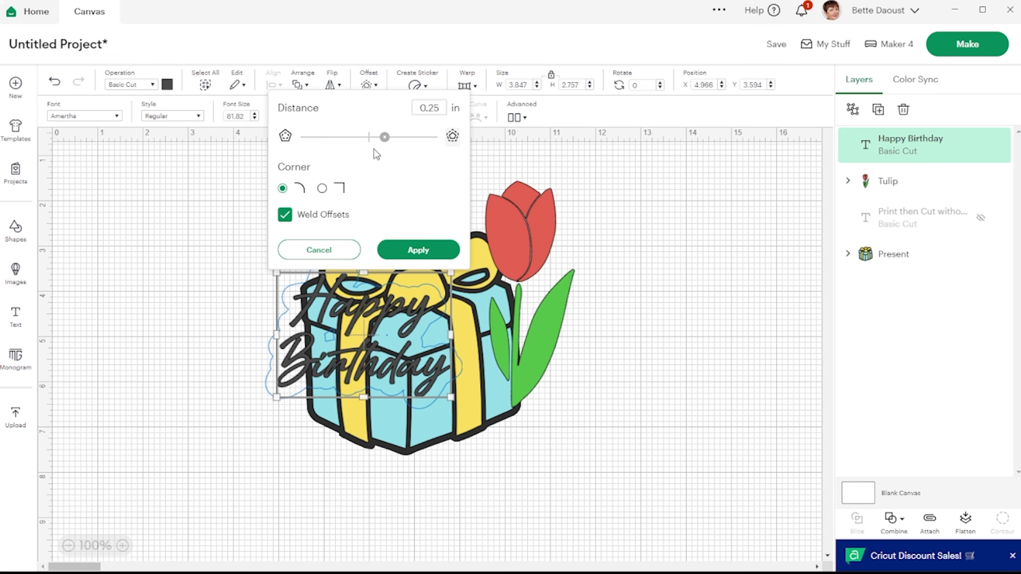
{"action": "left_click", "coordinate": [375, 139]}
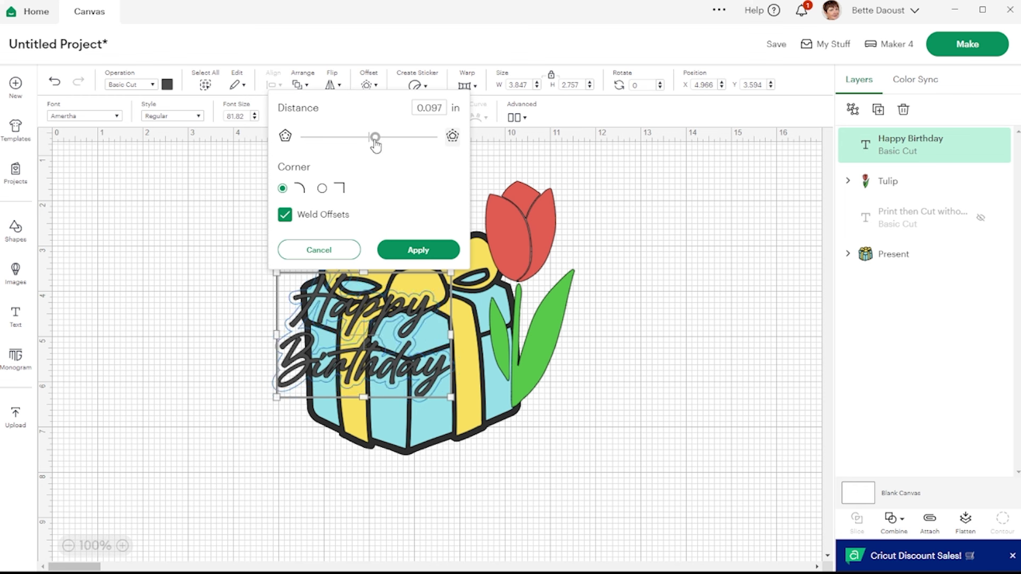
{"action": "double_click", "coordinate": [425, 108]}
{"action": "type", "text": "0.125"}
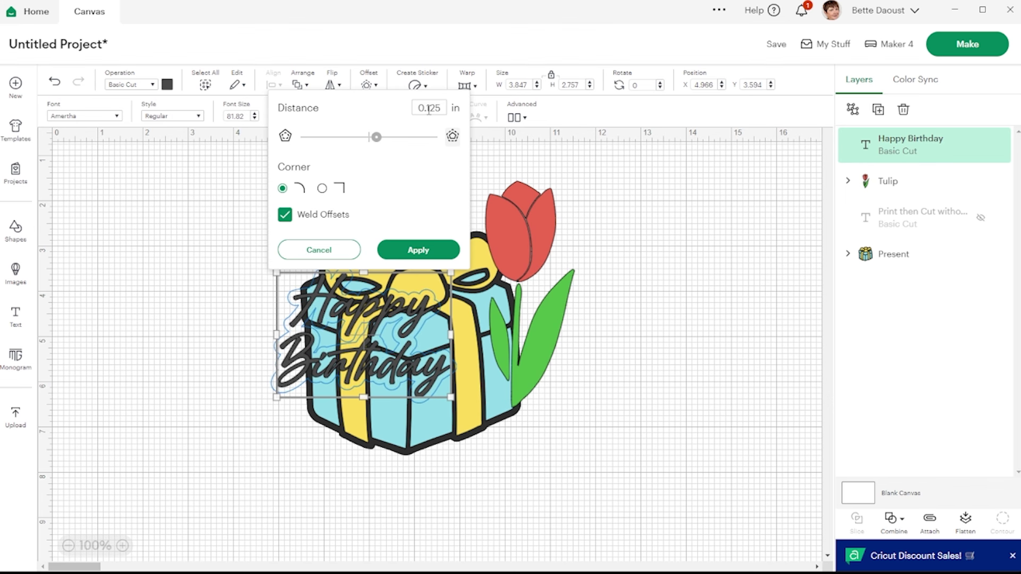
{"action": "left_click", "coordinate": [419, 250]}
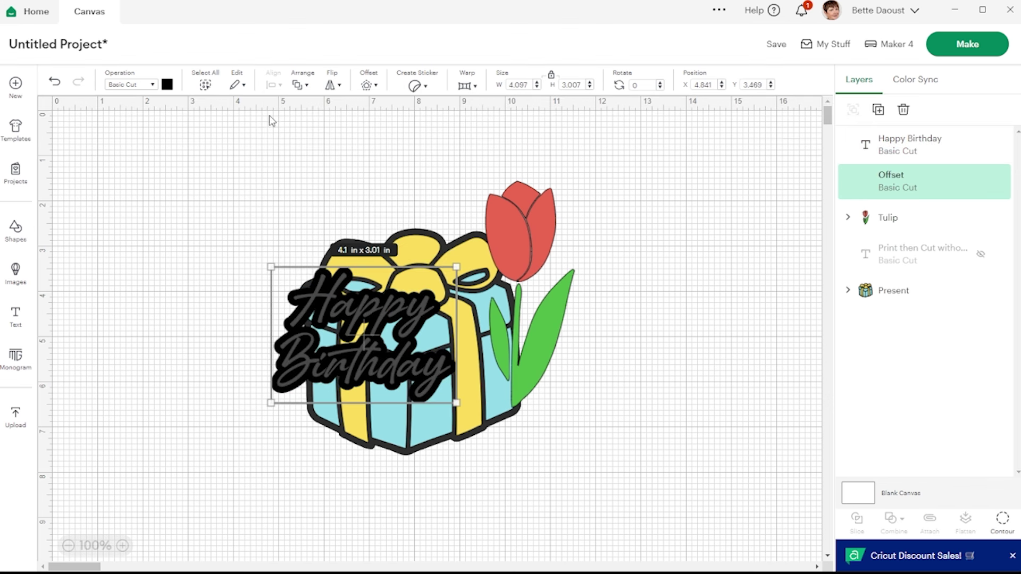
Color the text's offset with the same red as the tulip
{"action": "left_click", "coordinate": [167, 84]}
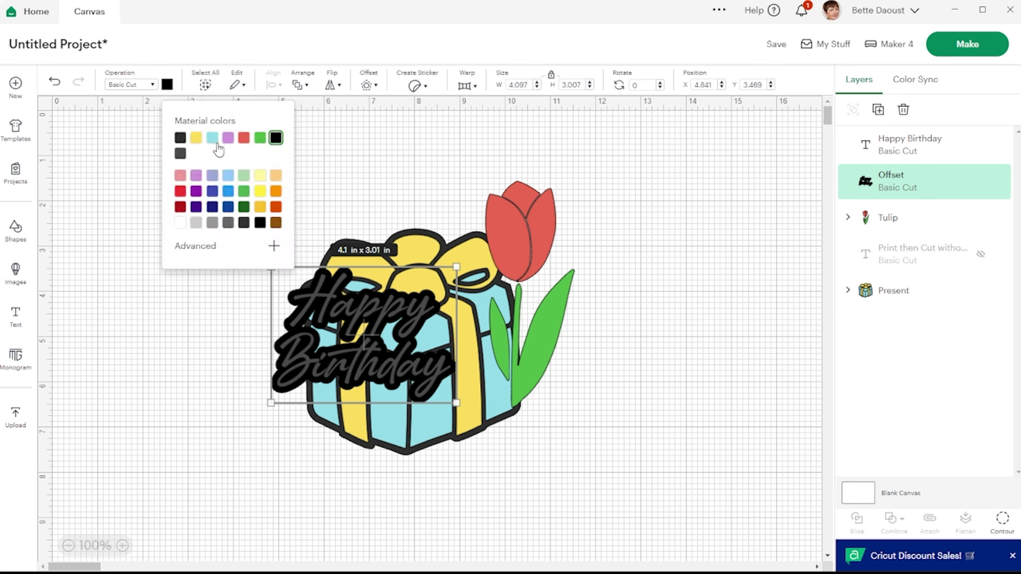
{"action": "left_click", "coordinate": [243, 138]}
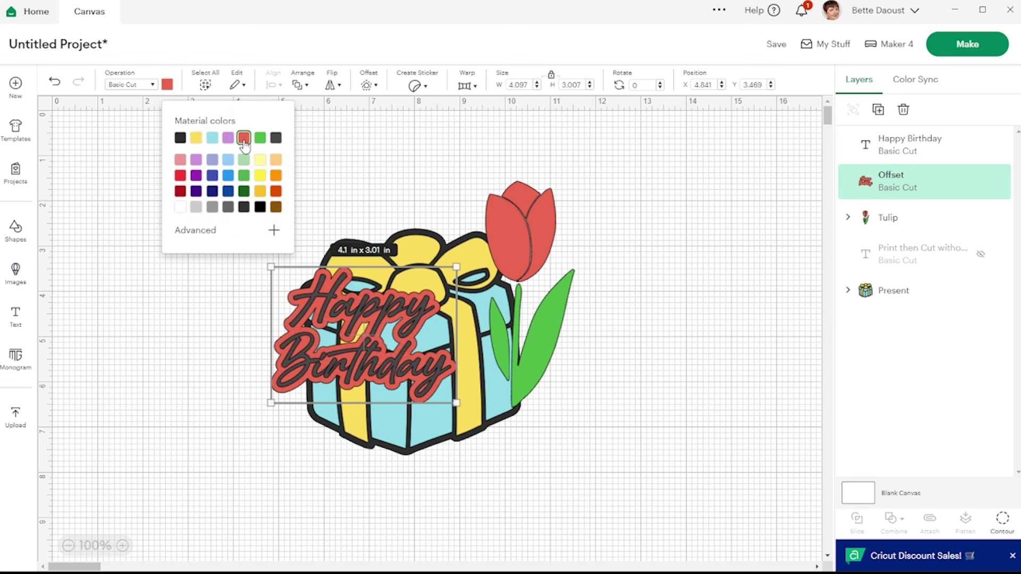
{"action": "left_click", "coordinate": [177, 354]}
Shift the red offset slightly left on the present and place the Happy Birthday text back on top of it
{"action": "left_click_drag", "start_coordinate": [365, 368], "coordinate": [293, 517]}
{"action": "left_click_drag", "start_coordinate": [367, 352], "coordinate": [342, 351]}
{"action": "left_click_drag", "start_coordinate": [341, 526], "coordinate": [386, 372]}
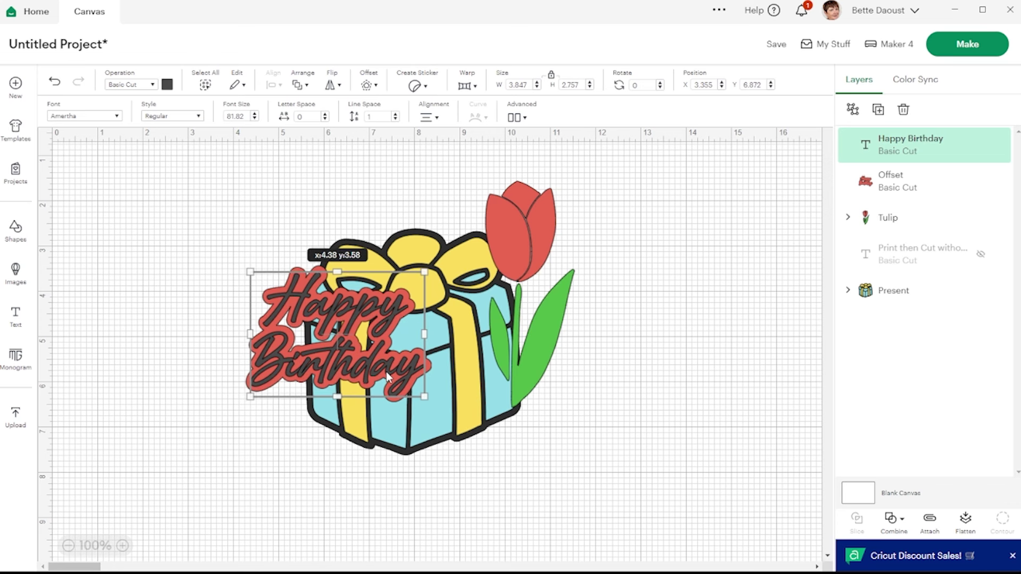
{"action": "left_click", "coordinate": [190, 213]}
Group the text, offset, tulip and present, and duplicate the group so two copies sit apart on the canvas
{"action": "left_click_drag", "start_coordinate": [155, 146], "coordinate": [655, 500]}
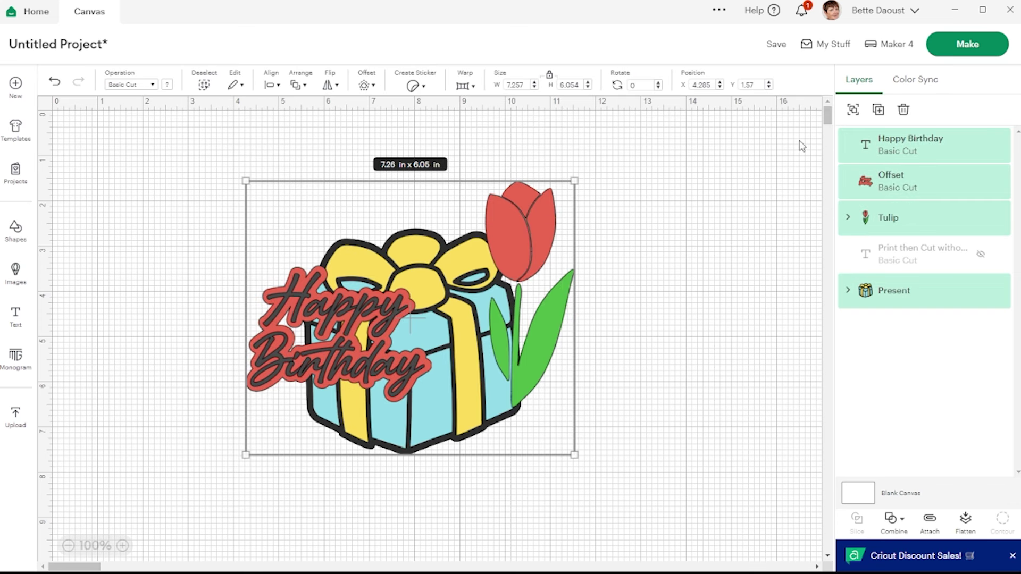
{"action": "left_click", "coordinate": [852, 110]}
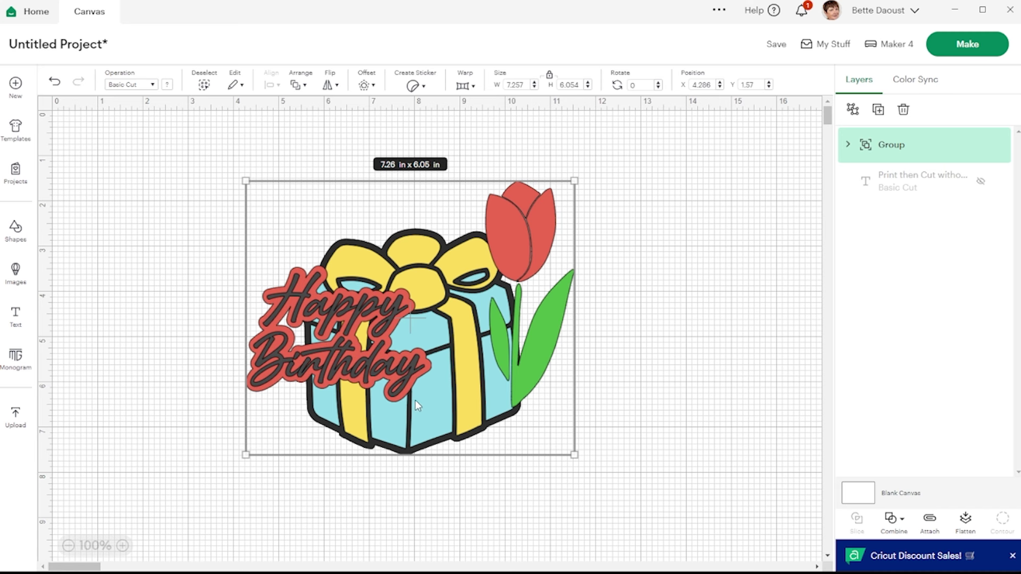
{"action": "left_click_drag", "start_coordinate": [414, 400], "coordinate": [621, 441]}
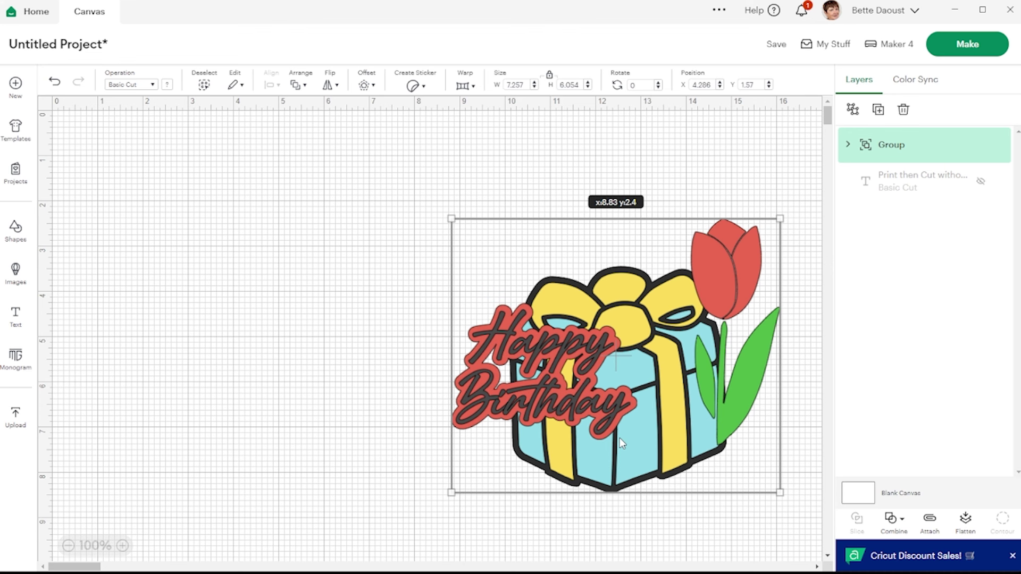
{"action": "left_click_drag", "start_coordinate": [620, 438], "coordinate": [241, 336]}
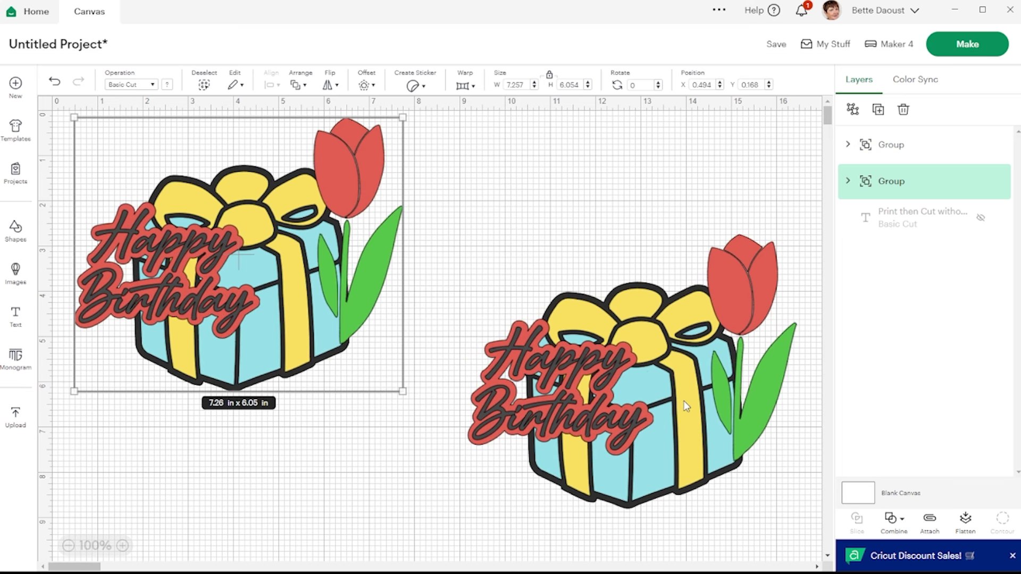
Flatten the right-hand copy into a Print Then Cut image and reposition both designs side by side
{"action": "left_click", "coordinate": [659, 371]}
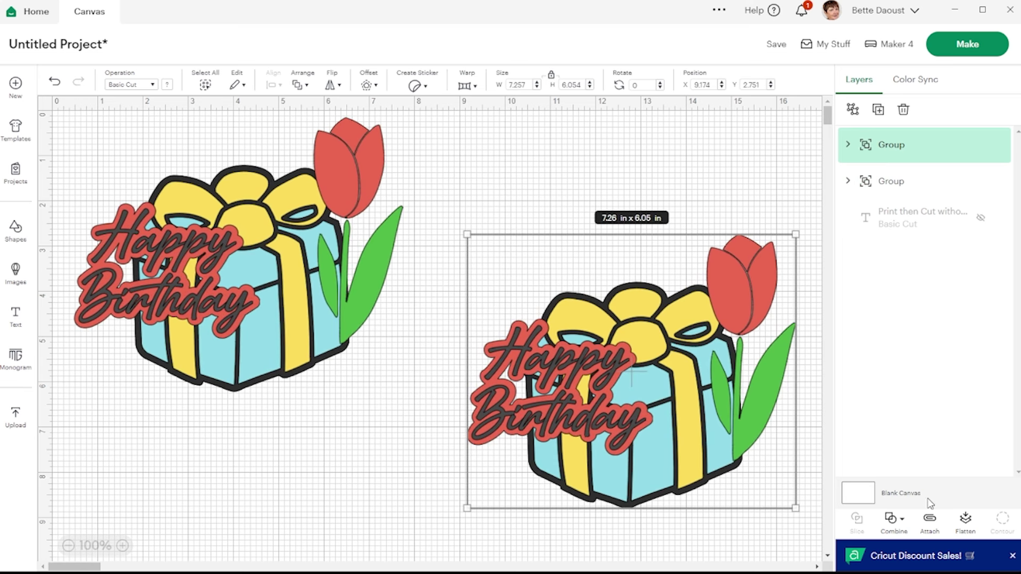
{"action": "left_click", "coordinate": [967, 524]}
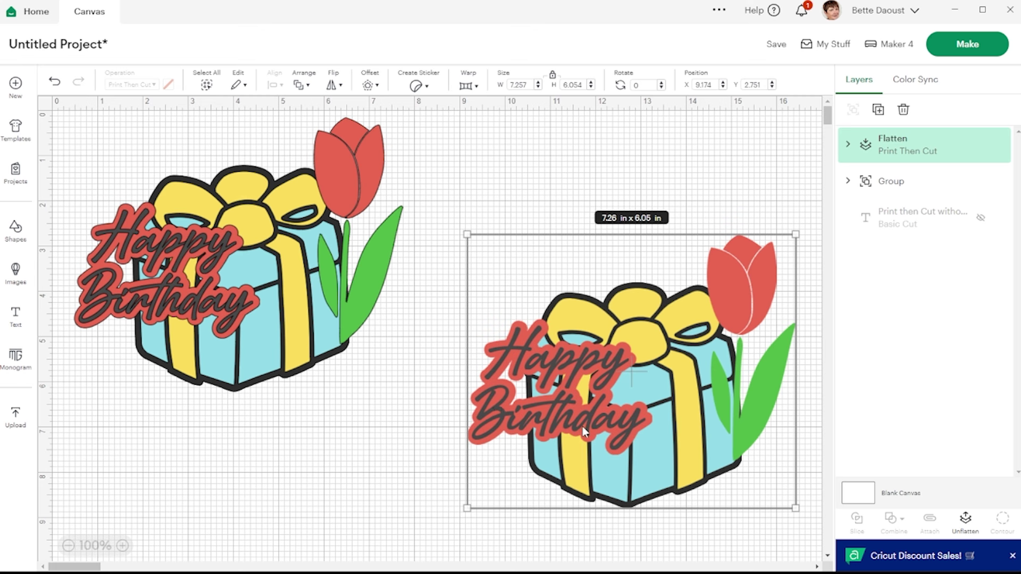
{"action": "left_click_drag", "start_coordinate": [621, 435], "coordinate": [660, 428]}
{"action": "left_click_drag", "start_coordinate": [97, 149], "coordinate": [203, 269]}
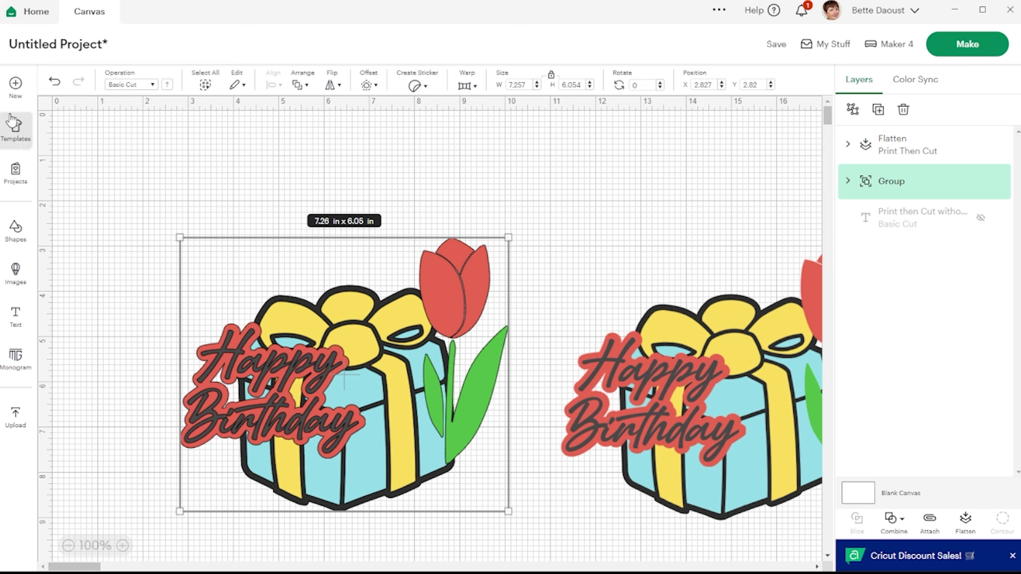
Turn off the canvas grid lines and deselect the artwork
{"action": "left_click", "coordinate": [44, 109]}
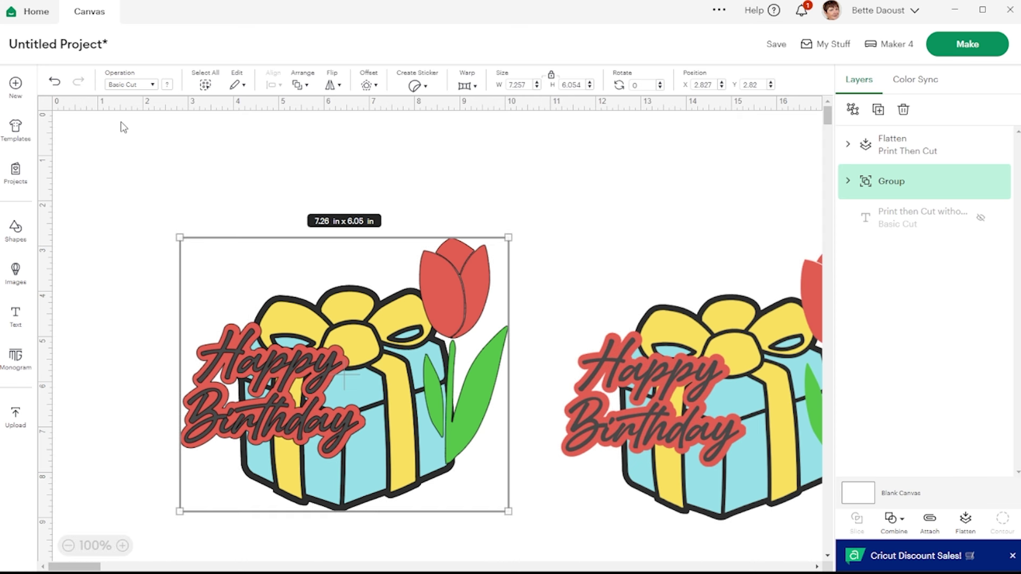
{"action": "left_click", "coordinate": [105, 142]}
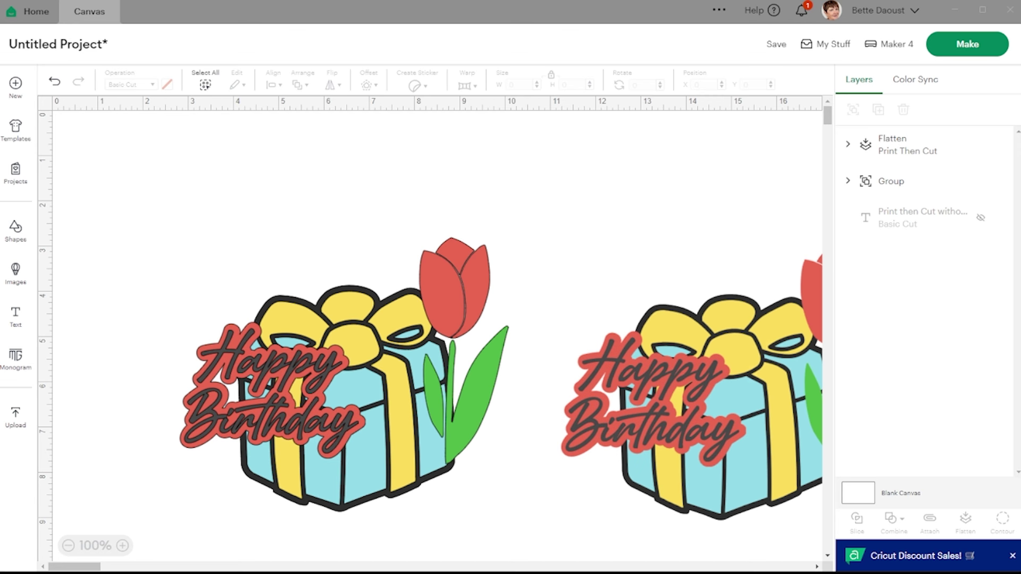
Stack the grouped design above the flattened copy at the canvas's right side, leaving the left area empty
{"action": "left_click", "coordinate": [522, 520]}
{"action": "left_click_drag", "start_coordinate": [358, 392], "coordinate": [741, 257]}
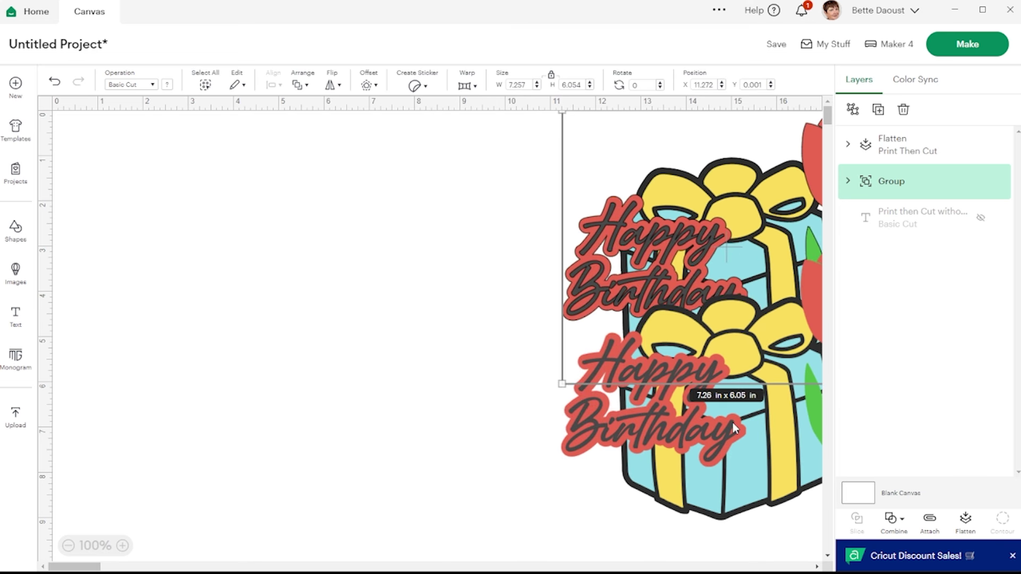
{"action": "left_click_drag", "start_coordinate": [749, 451], "coordinate": [736, 544]}
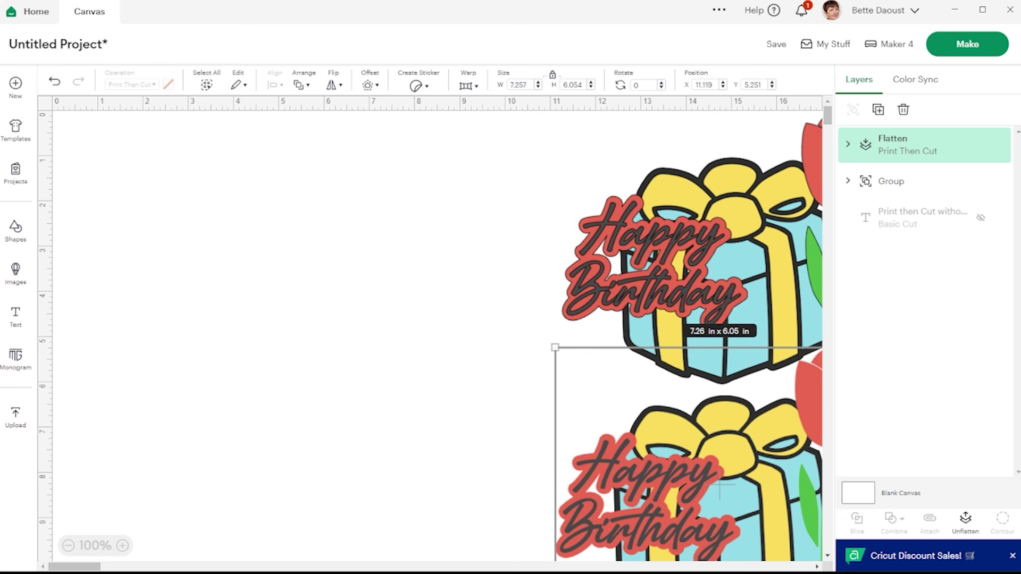
Upload the screenshot of the birthday design as a new image and remove the white background around the artwork
{"action": "left_click", "coordinate": [15, 417]}
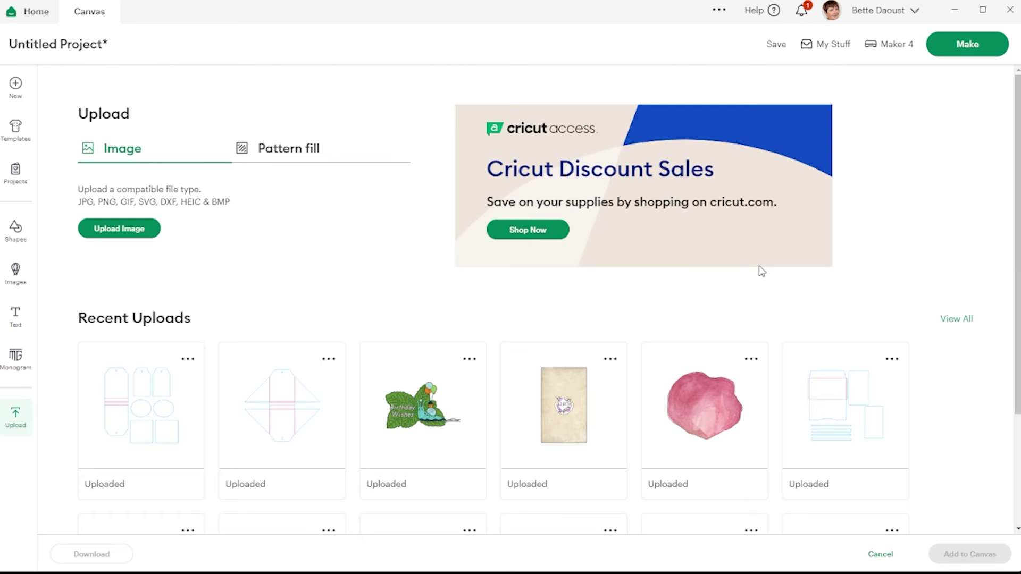
{"action": "left_click", "coordinate": [133, 232]}
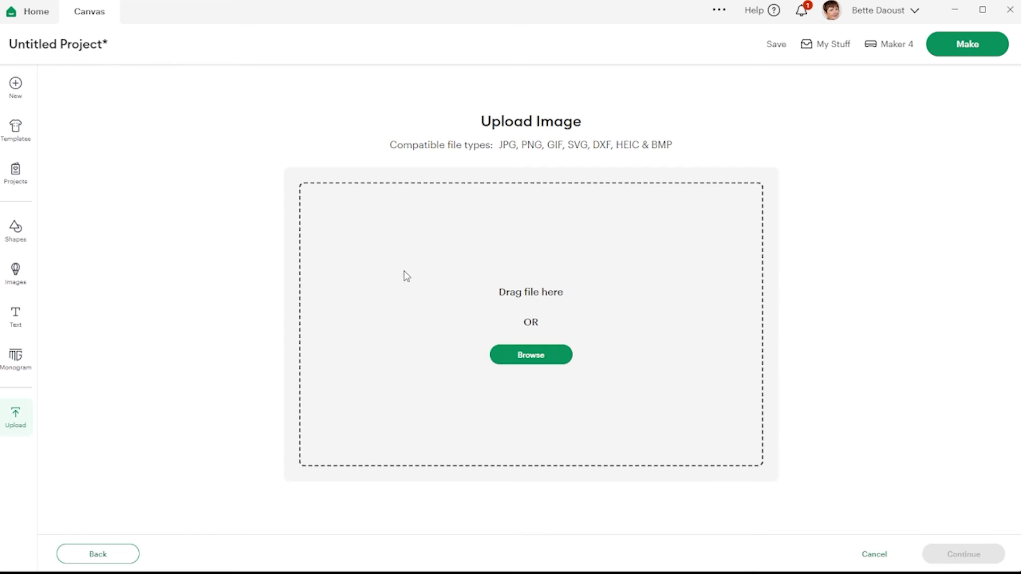
{"action": "left_click", "coordinate": [531, 359]}
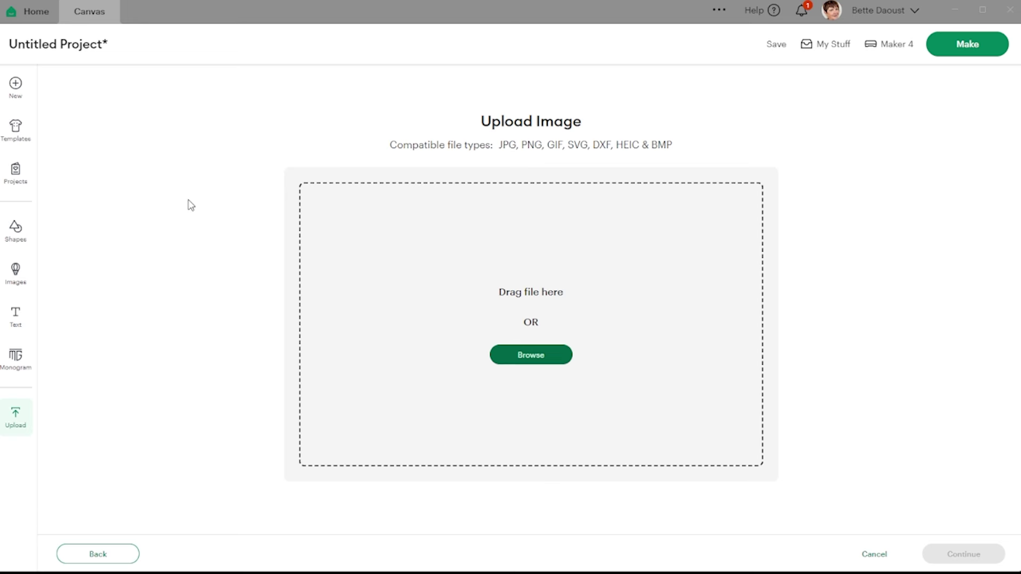
{"action": "left_click", "coordinate": [729, 428]}
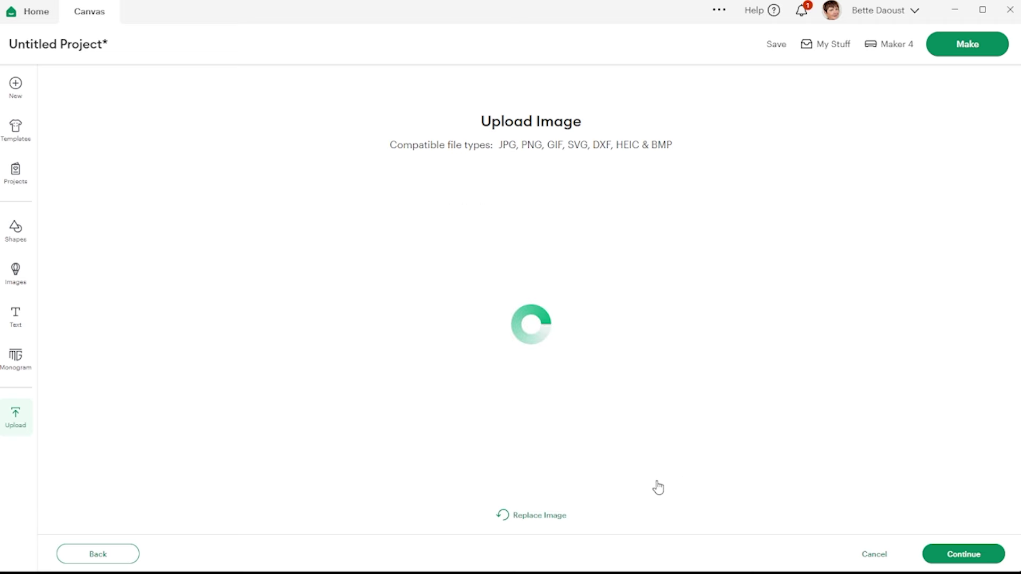
{"action": "left_click", "coordinate": [976, 558]}
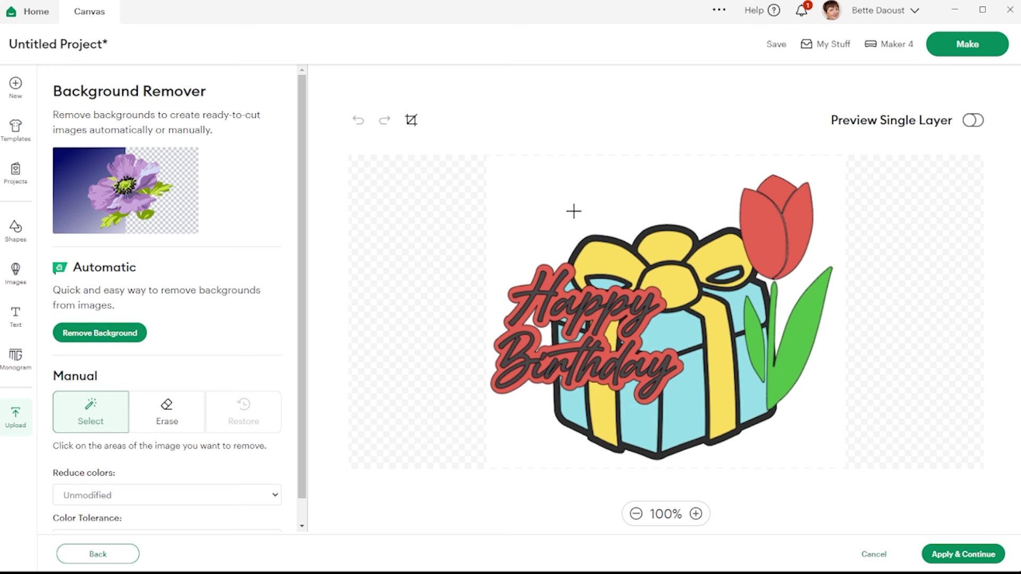
{"action": "left_click", "coordinate": [572, 202]}
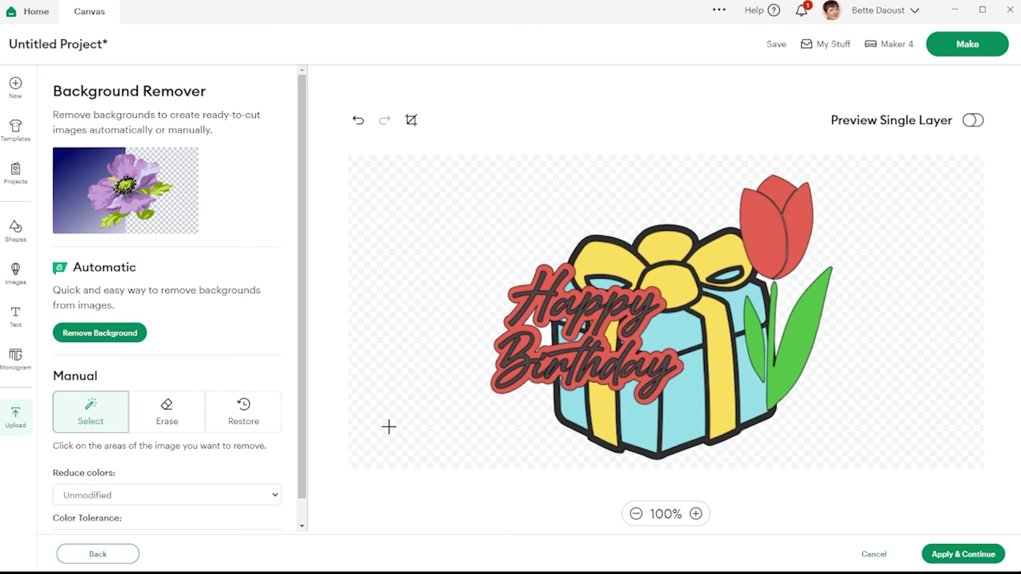
{"action": "left_click", "coordinate": [963, 554]}
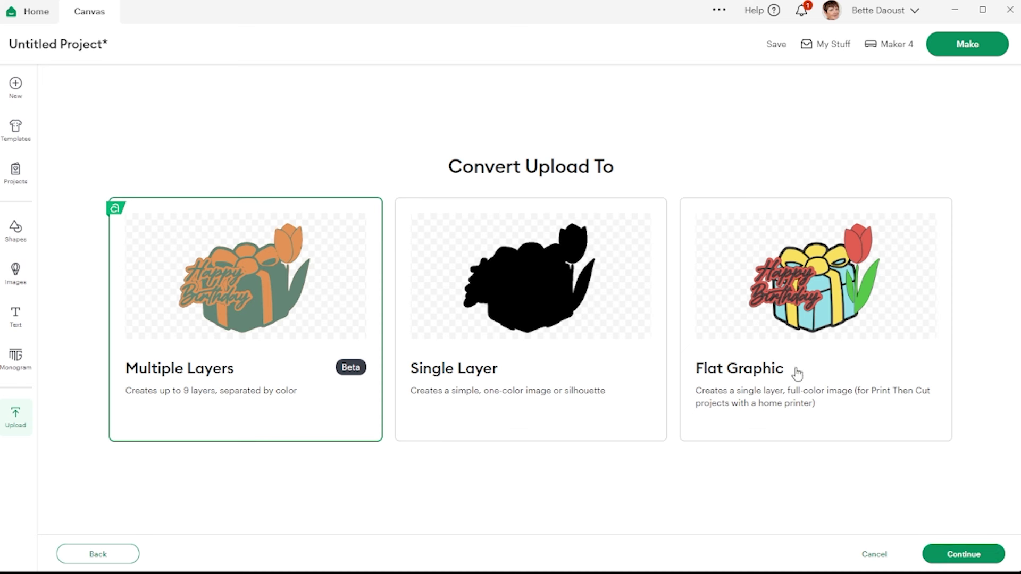
Convert the upload to a Flat Graphic and add it to the canvas, keeping the default image name
{"action": "left_click", "coordinate": [854, 296]}
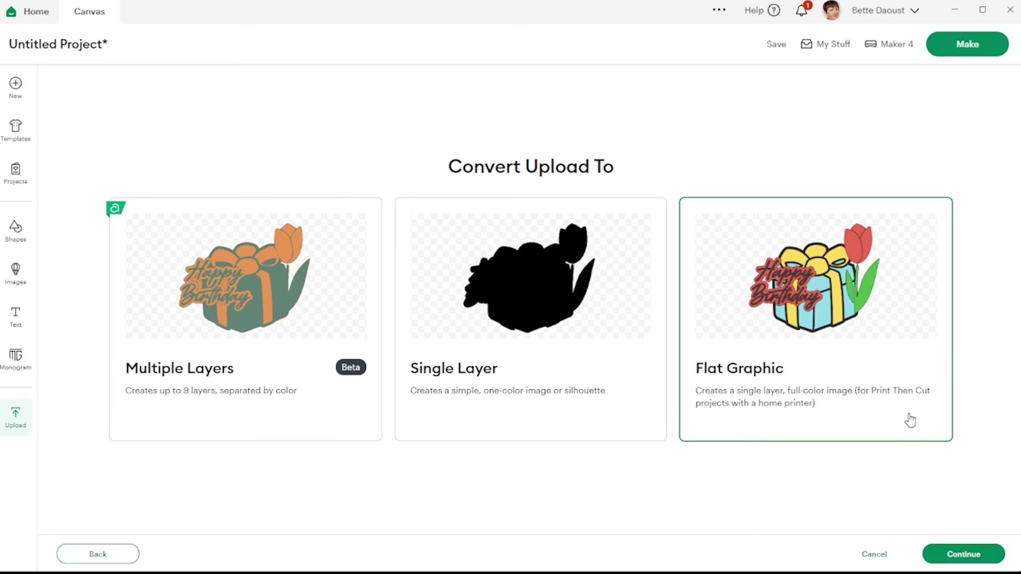
{"action": "left_click", "coordinate": [957, 554]}
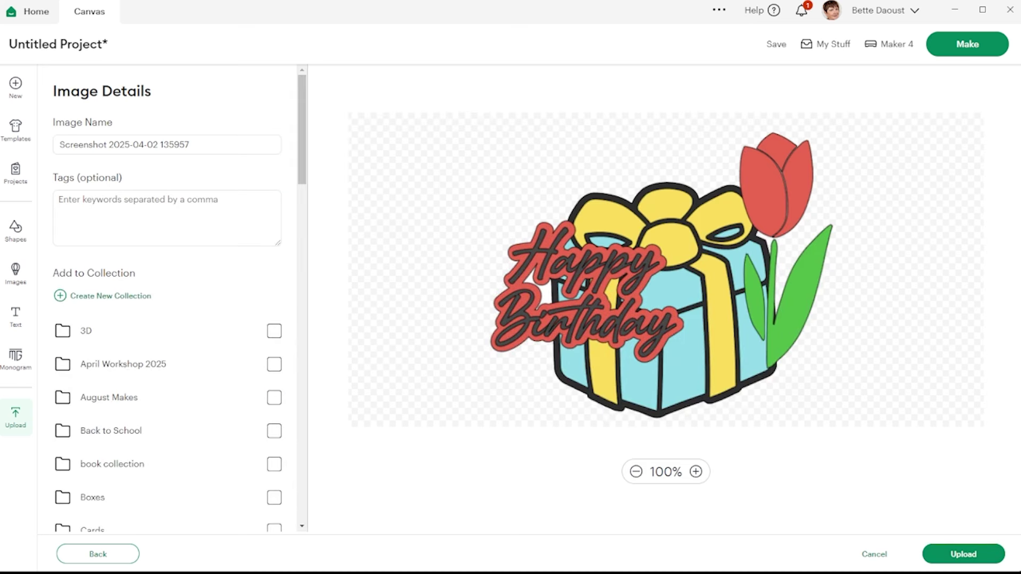
{"action": "left_click", "coordinate": [965, 554]}
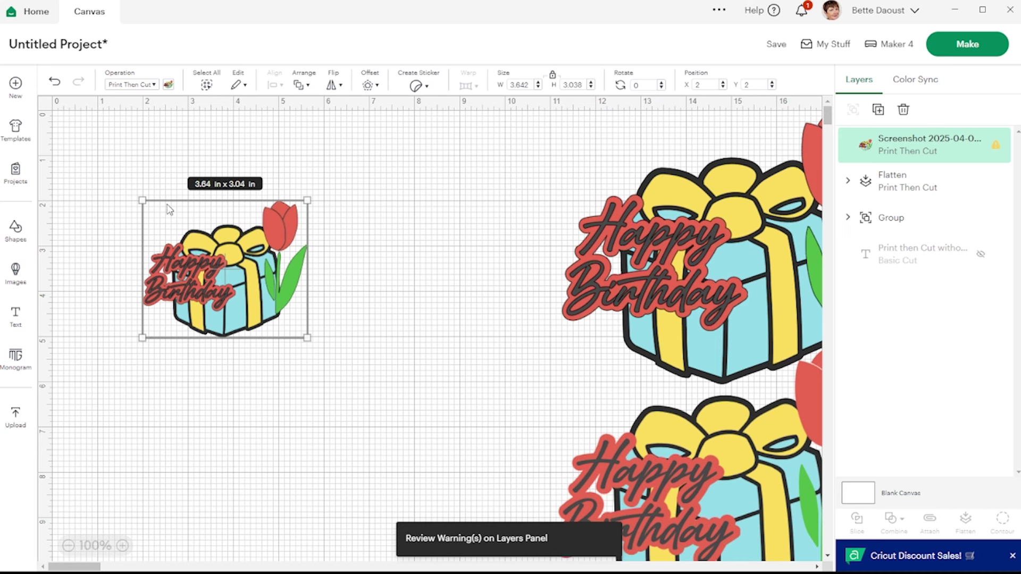
Bring the layered group beside the uploaded image, then move the upload up-left and enlarge it to about 6.56 × 5.47 in
{"action": "left_click_drag", "start_coordinate": [196, 288], "coordinate": [195, 282]}
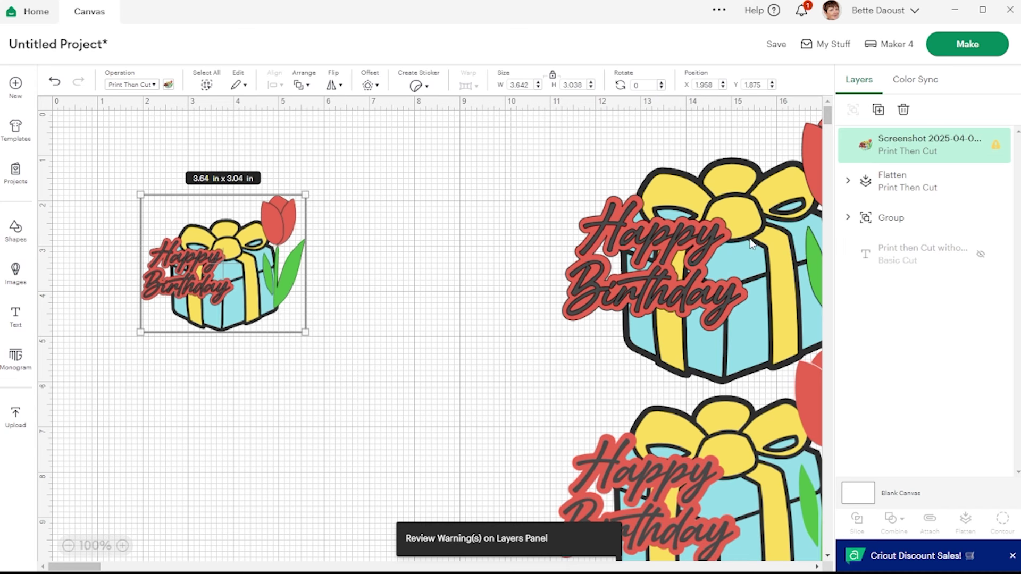
{"action": "left_click_drag", "start_coordinate": [752, 282], "coordinate": [612, 269]}
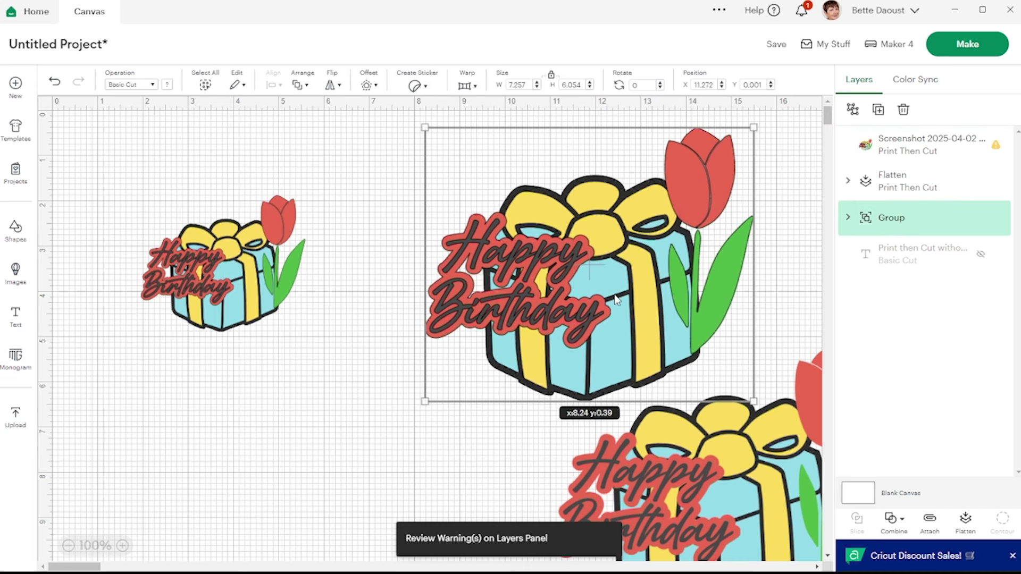
{"action": "left_click", "coordinate": [270, 287]}
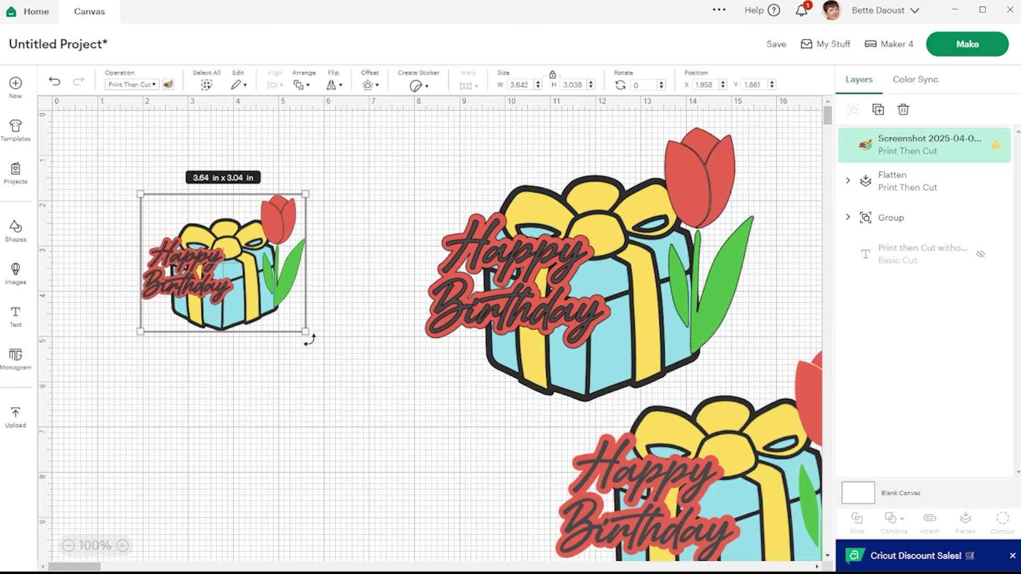
{"action": "left_click_drag", "start_coordinate": [305, 332], "coordinate": [417, 425]}
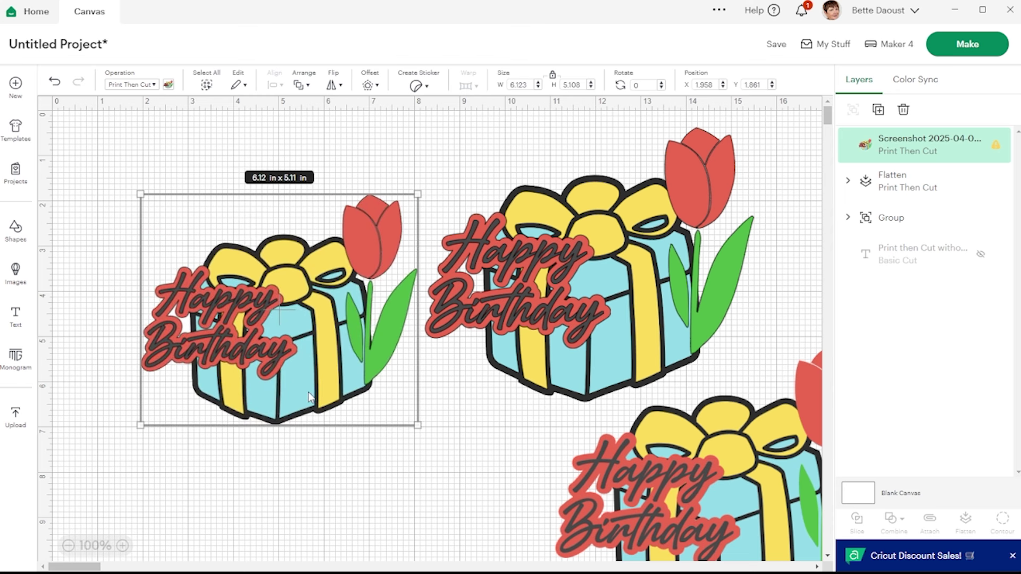
{"action": "left_click_drag", "start_coordinate": [300, 377], "coordinate": [243, 331]}
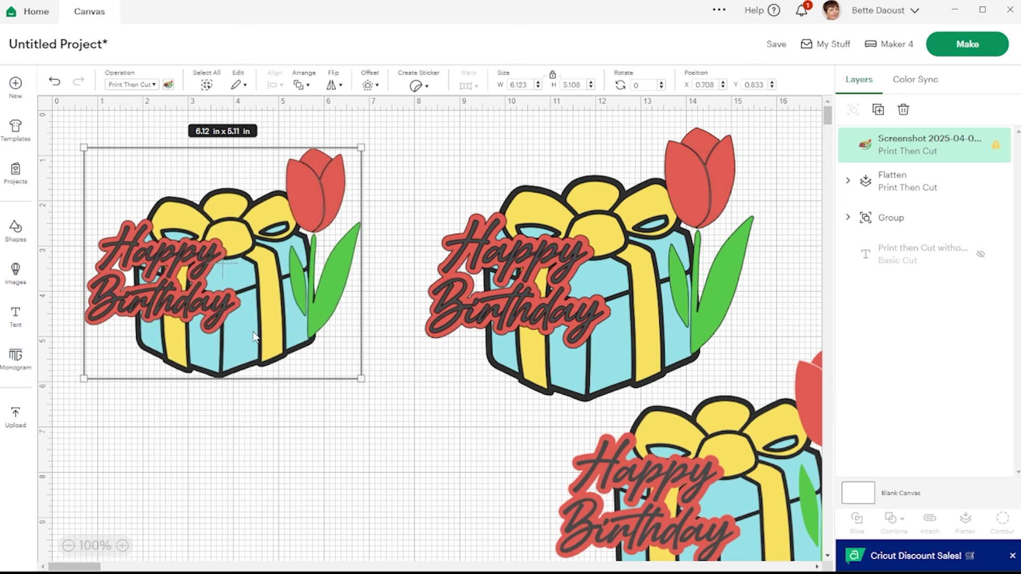
{"action": "left_click_drag", "start_coordinate": [363, 378], "coordinate": [378, 396]}
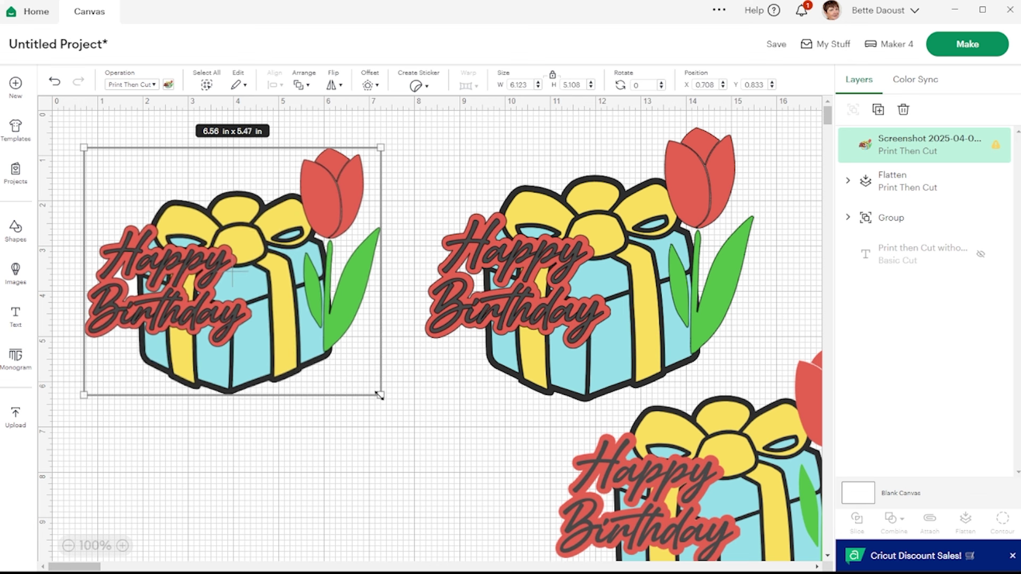
Move the layered group aside and hide it, then place the flattened copy beside the uploaded image
{"action": "left_click_drag", "start_coordinate": [546, 266], "coordinate": [808, 208]}
{"action": "mouse_move", "coordinate": [989, 226]}
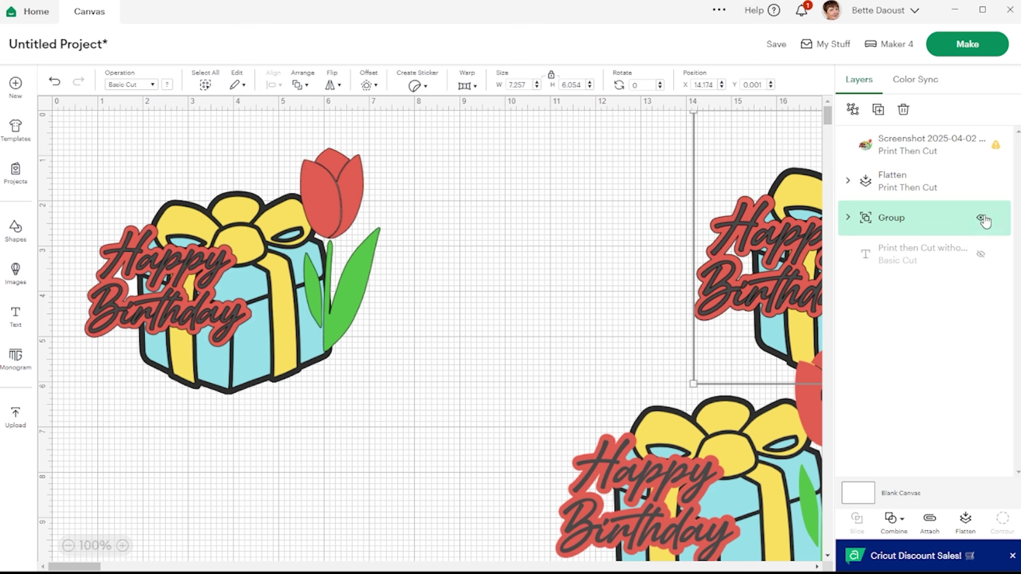
{"action": "left_click", "coordinate": [981, 218]}
{"action": "left_click_drag", "start_coordinate": [756, 449], "coordinate": [674, 283]}
Enlarge the uploaded image to about 7.87 × 6.57 in and deselect it
{"action": "left_click", "coordinate": [251, 326]}
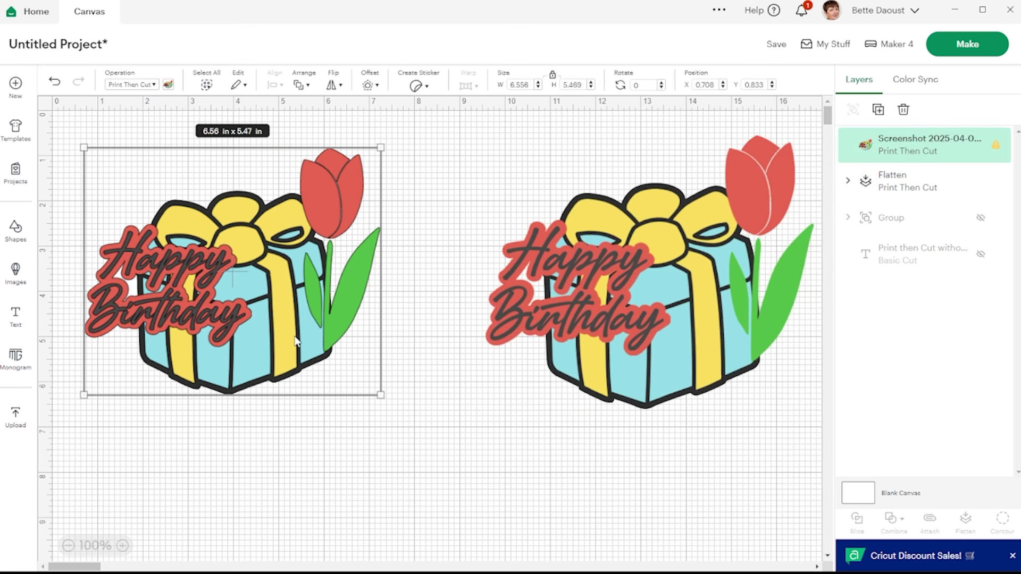
{"action": "left_click_drag", "start_coordinate": [378, 397], "coordinate": [445, 451]}
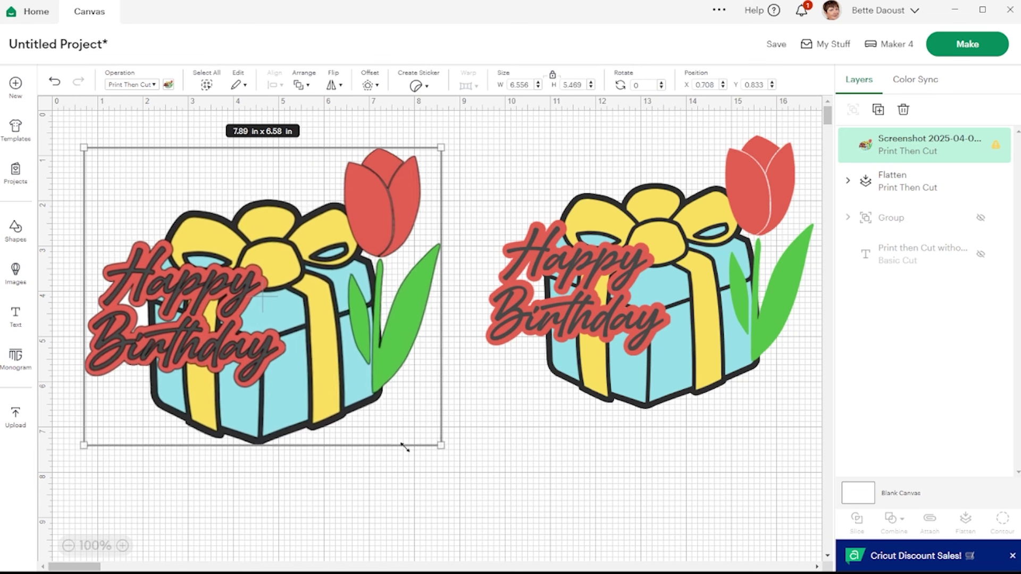
{"action": "left_click", "coordinate": [594, 479]}
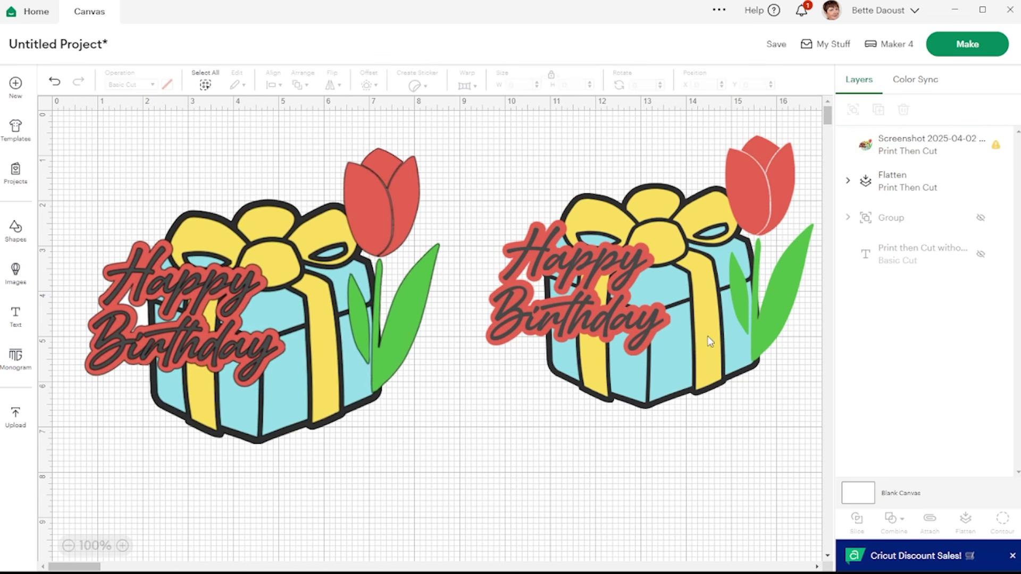
Reduce the uploaded image to about 6.69 × 5.58 in, move the flattened copy closer beside it, and deselect everything
{"action": "left_click", "coordinate": [392, 361]}
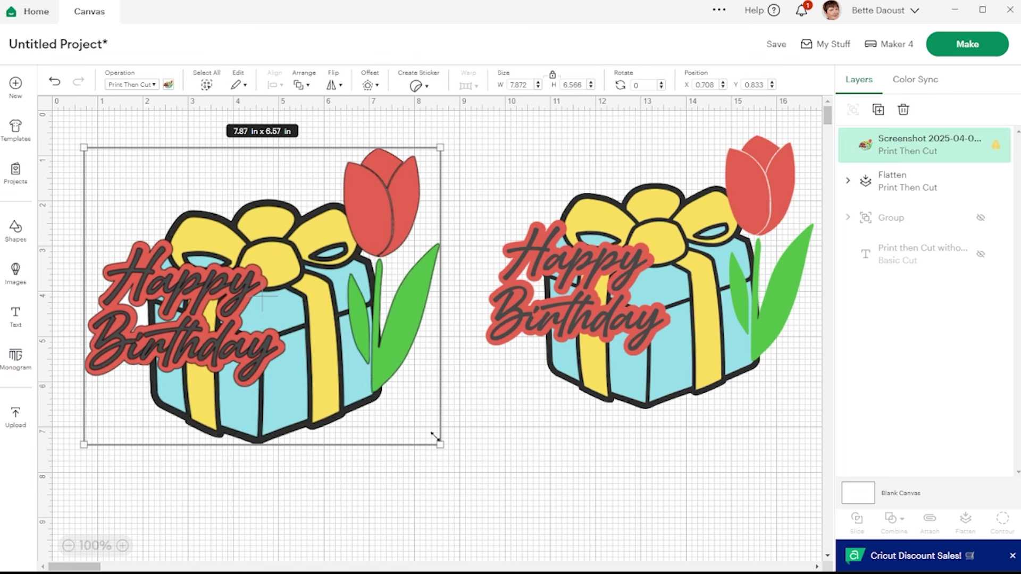
{"action": "left_click_drag", "start_coordinate": [434, 447], "coordinate": [387, 400]}
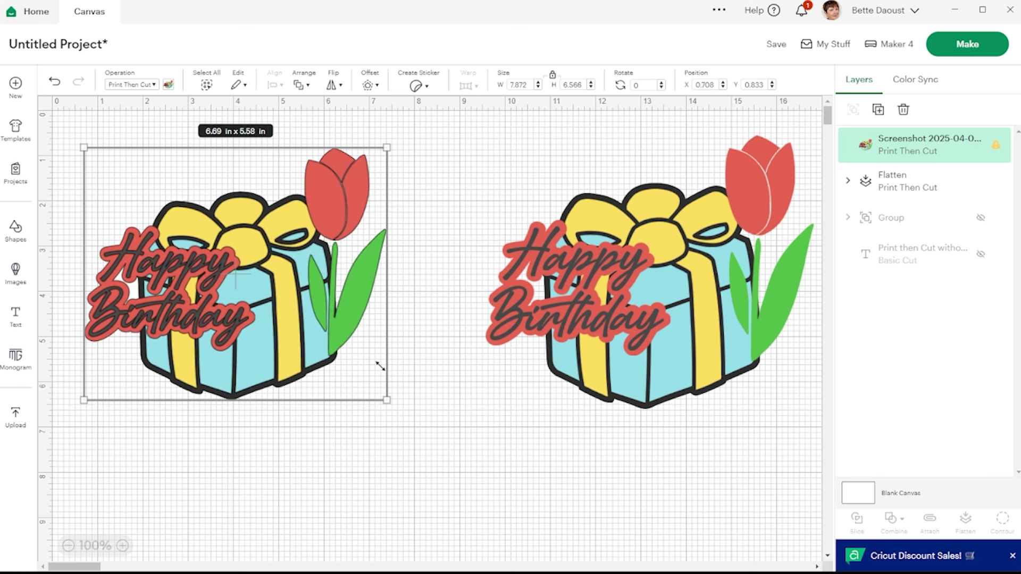
{"action": "left_click", "coordinate": [504, 464]}
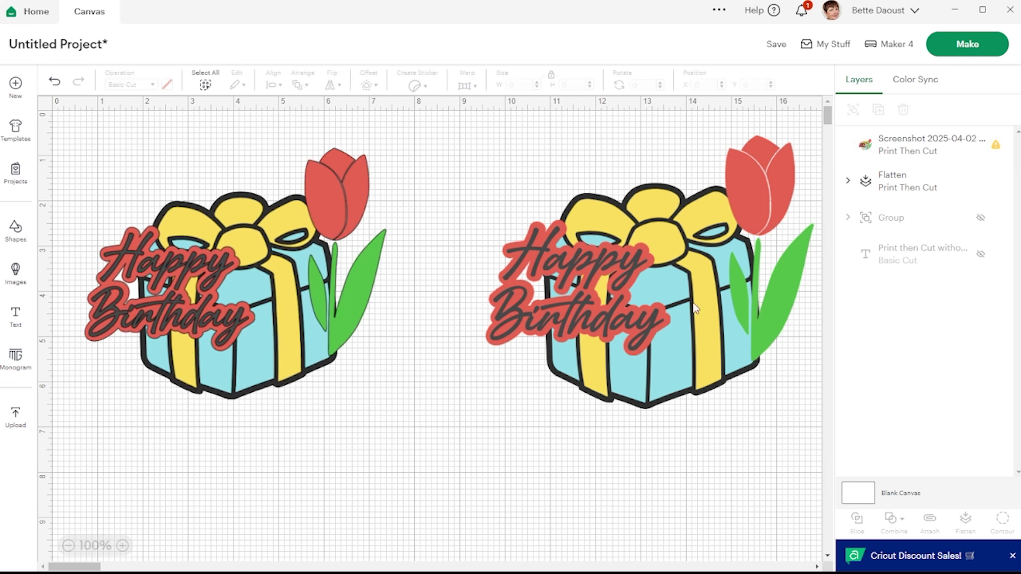
{"action": "left_click_drag", "start_coordinate": [638, 334], "coordinate": [589, 320]}
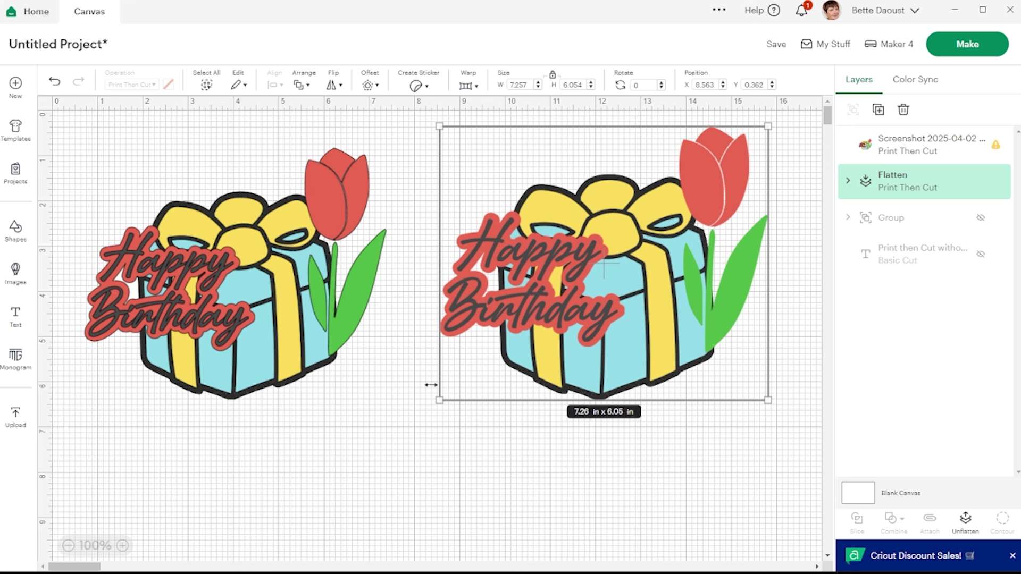
{"action": "left_click", "coordinate": [348, 407]}
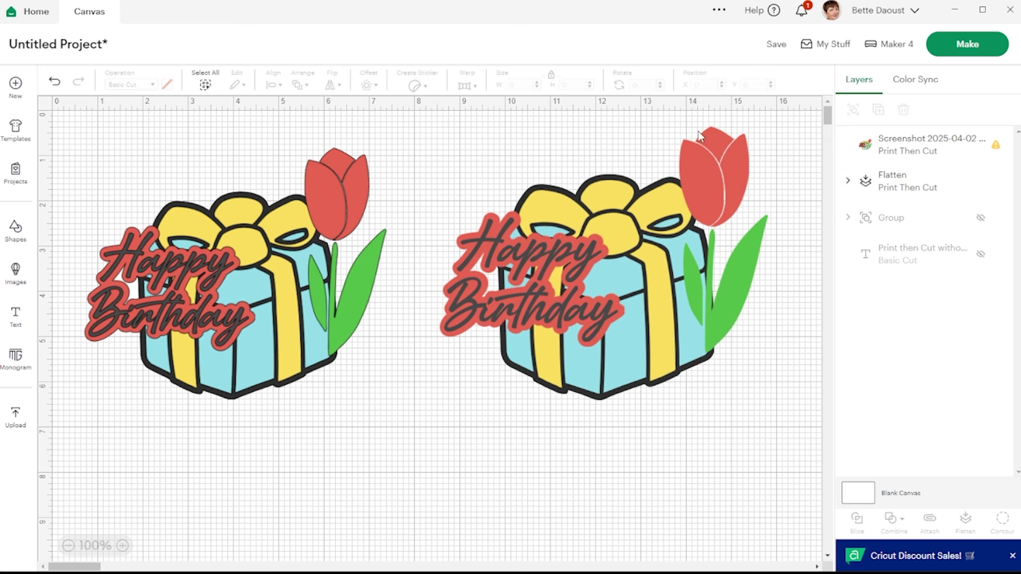